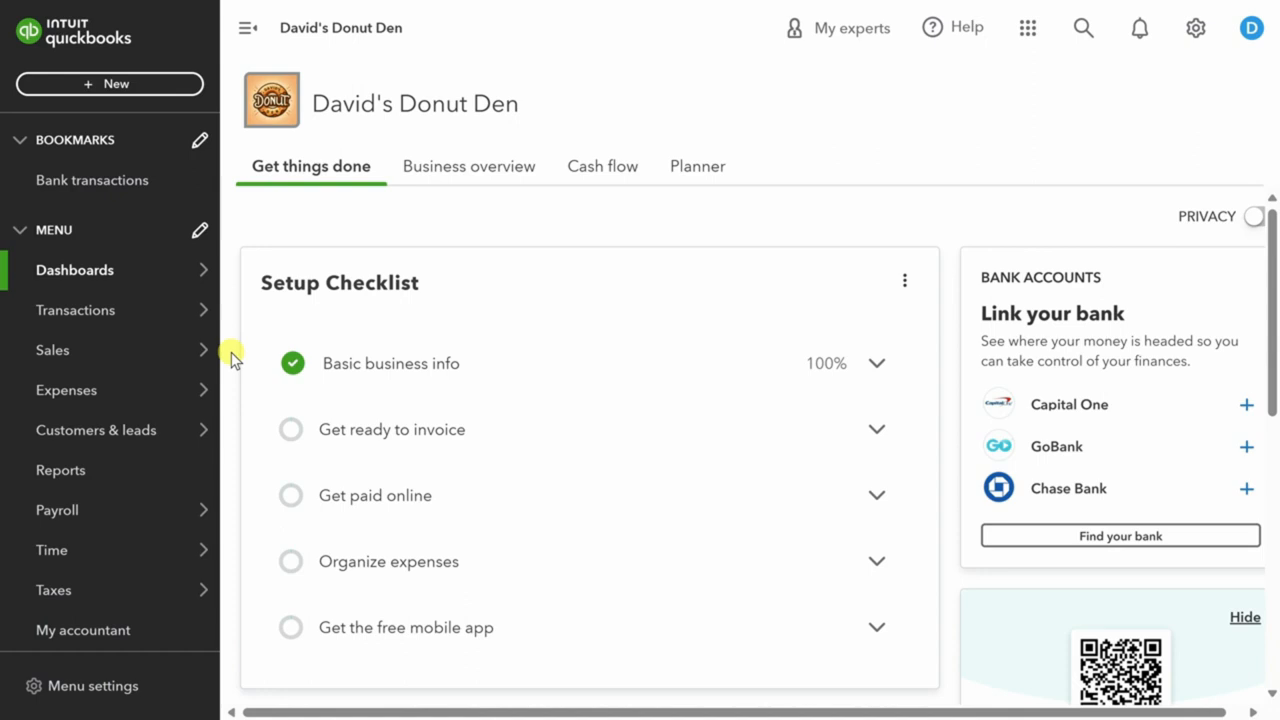
# Connect the Capital One bank account to import its 11 transactions for review.
pyautogui.moveTo(108, 316)
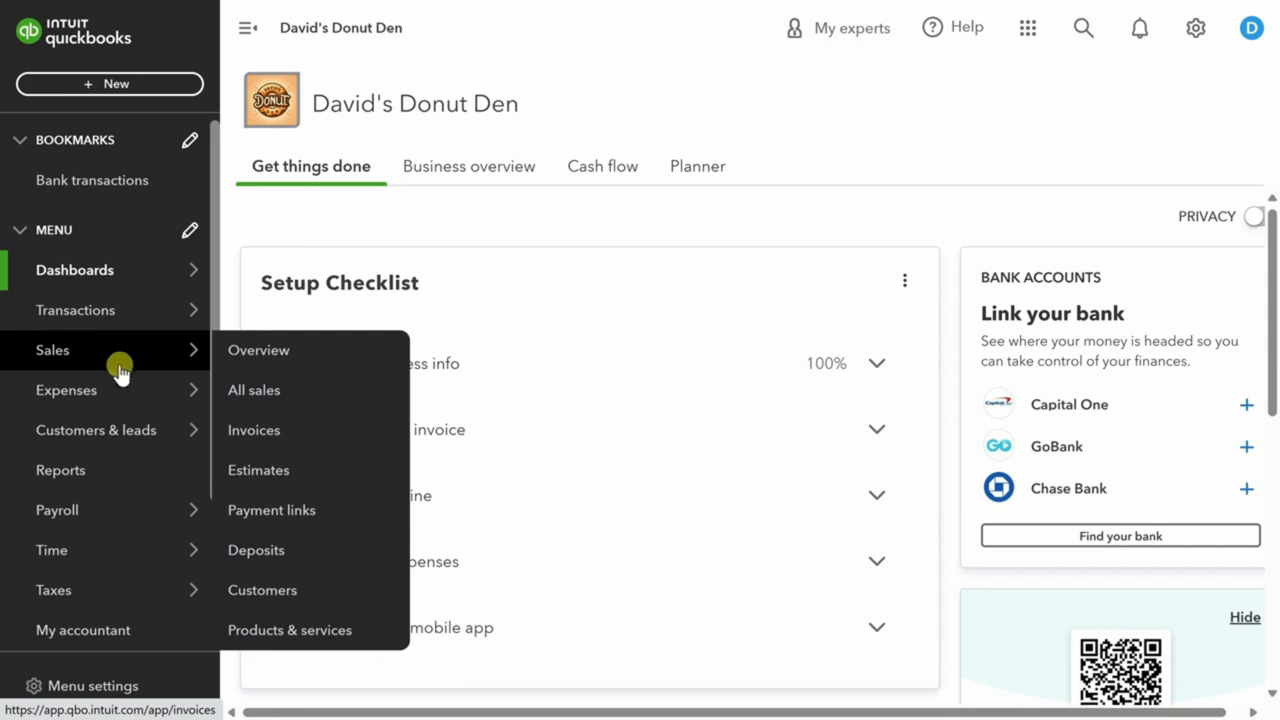
pyautogui.moveTo(130, 392)
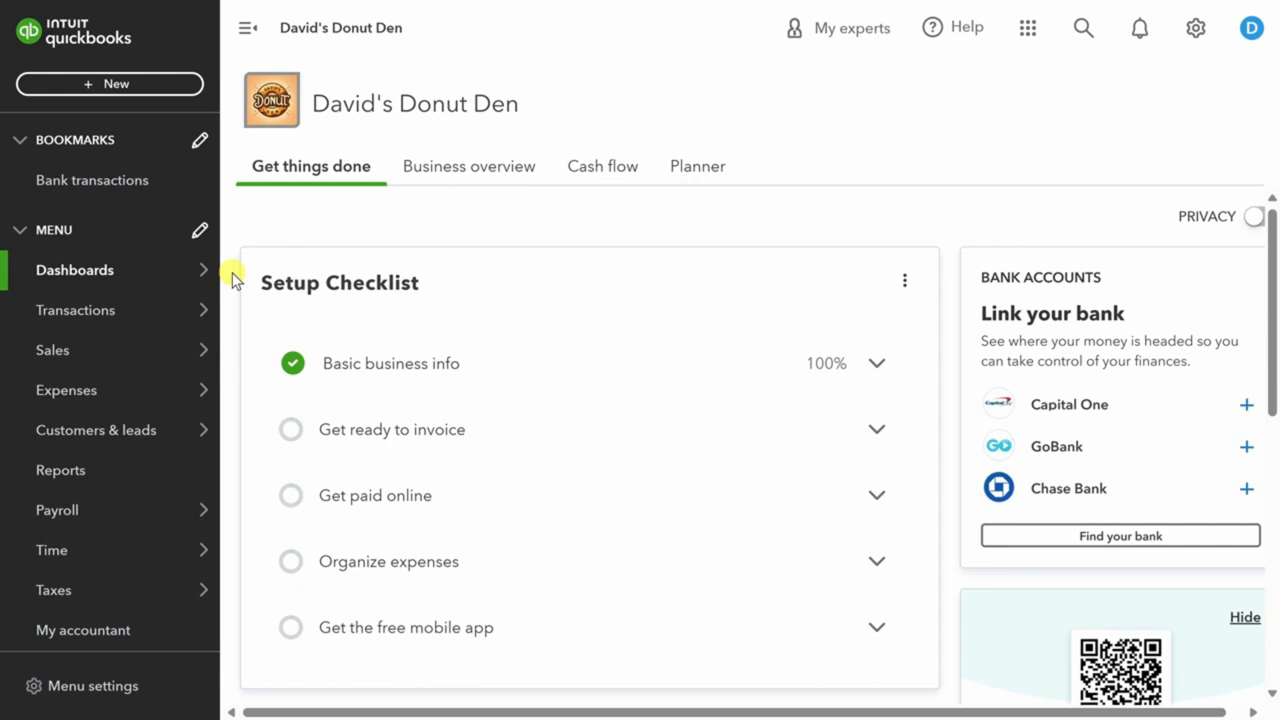
pyautogui.click(97, 318)
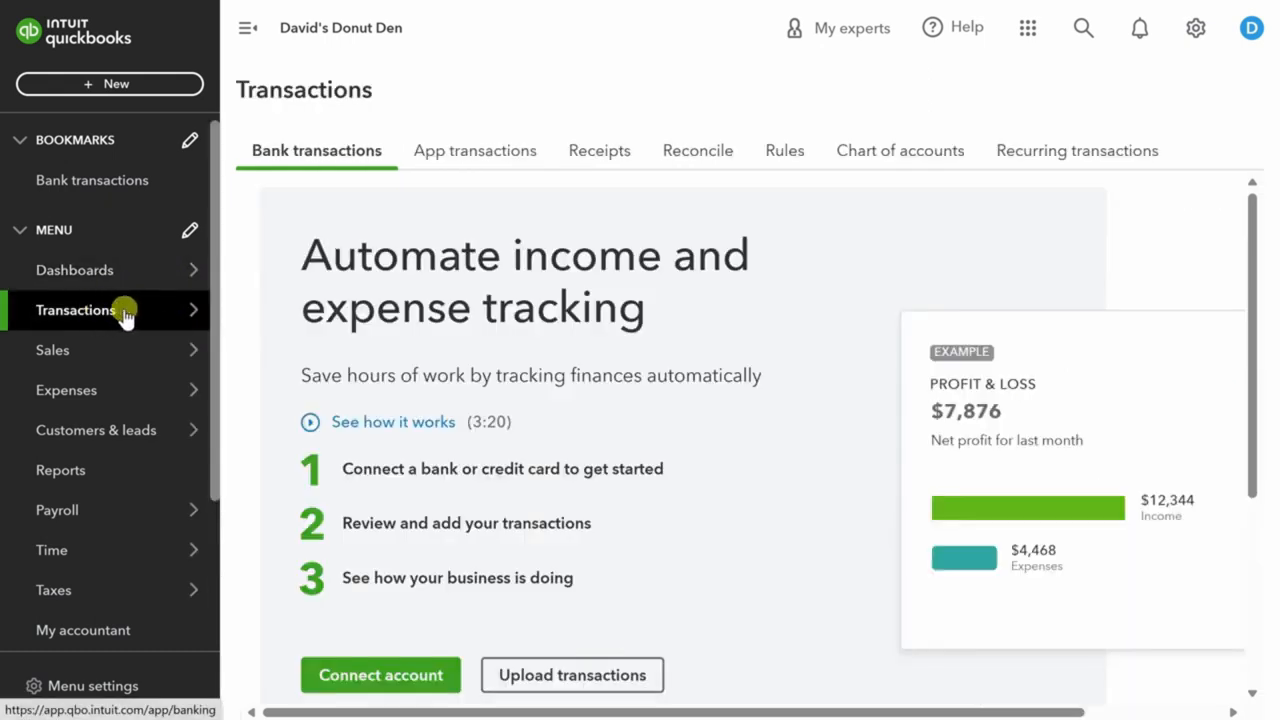
pyautogui.click(385, 677)
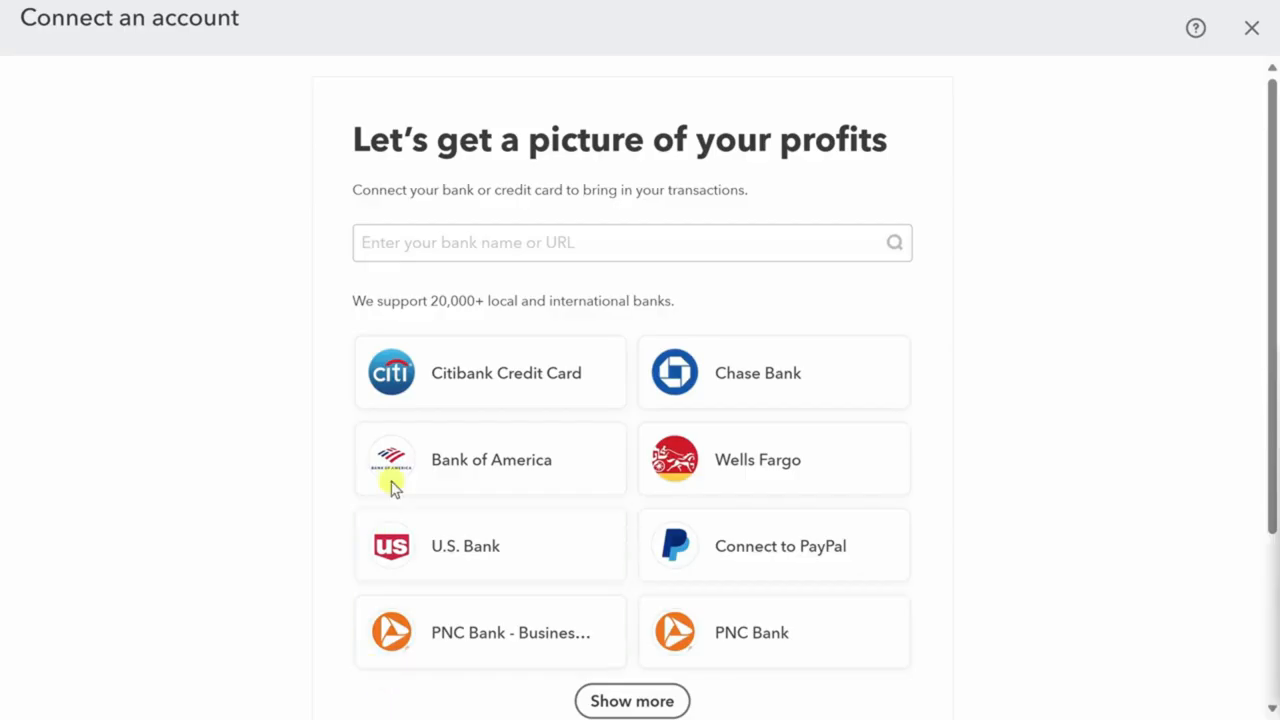
pyautogui.click(414, 240)
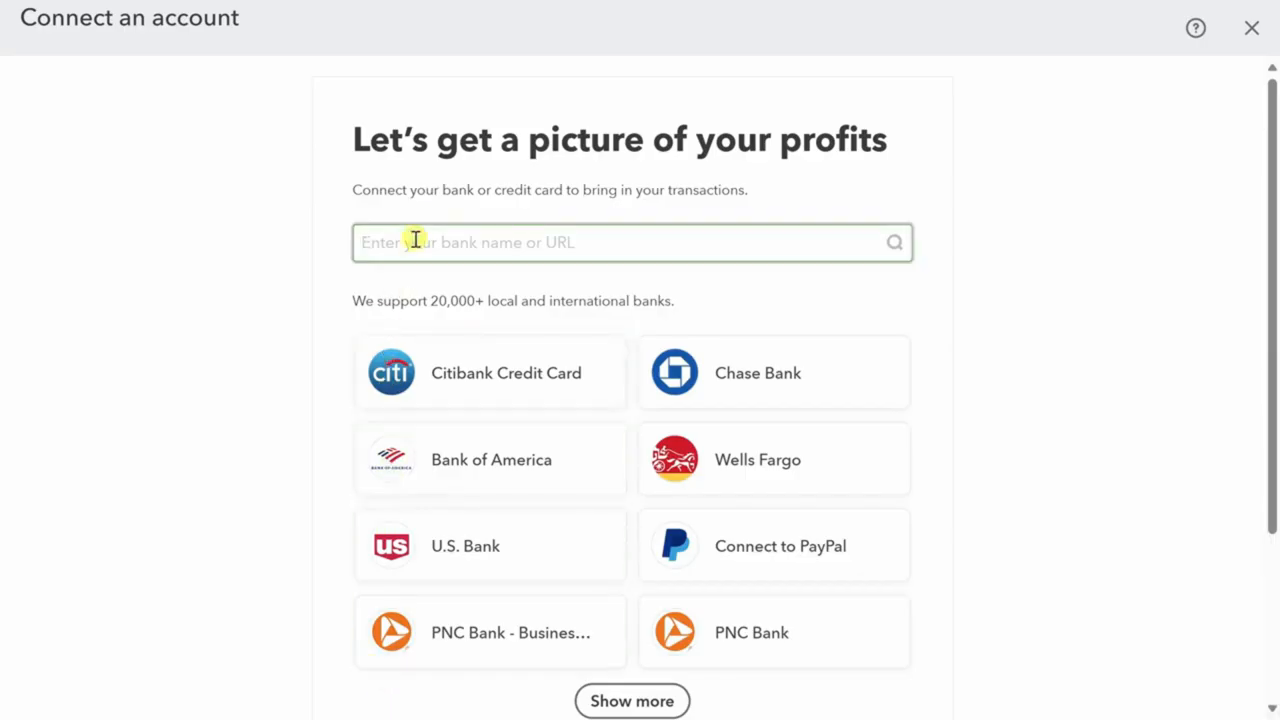
pyautogui.write('capital one')
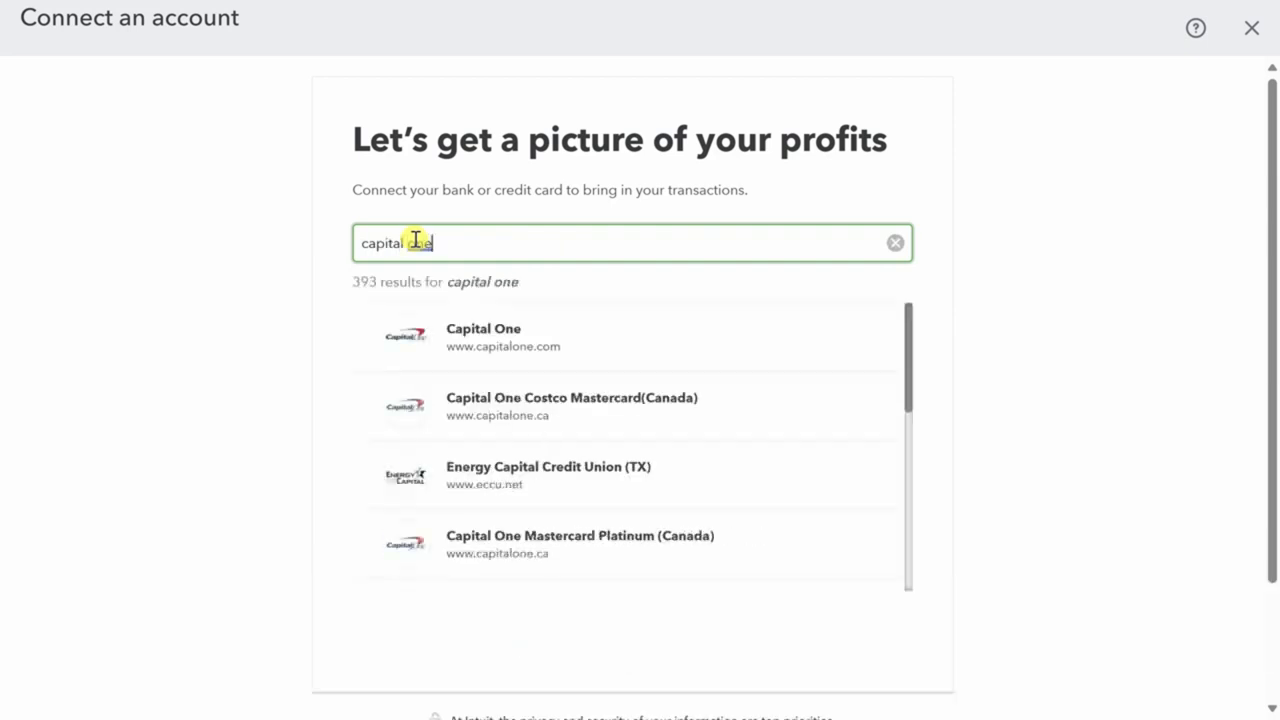
pyautogui.click(418, 347)
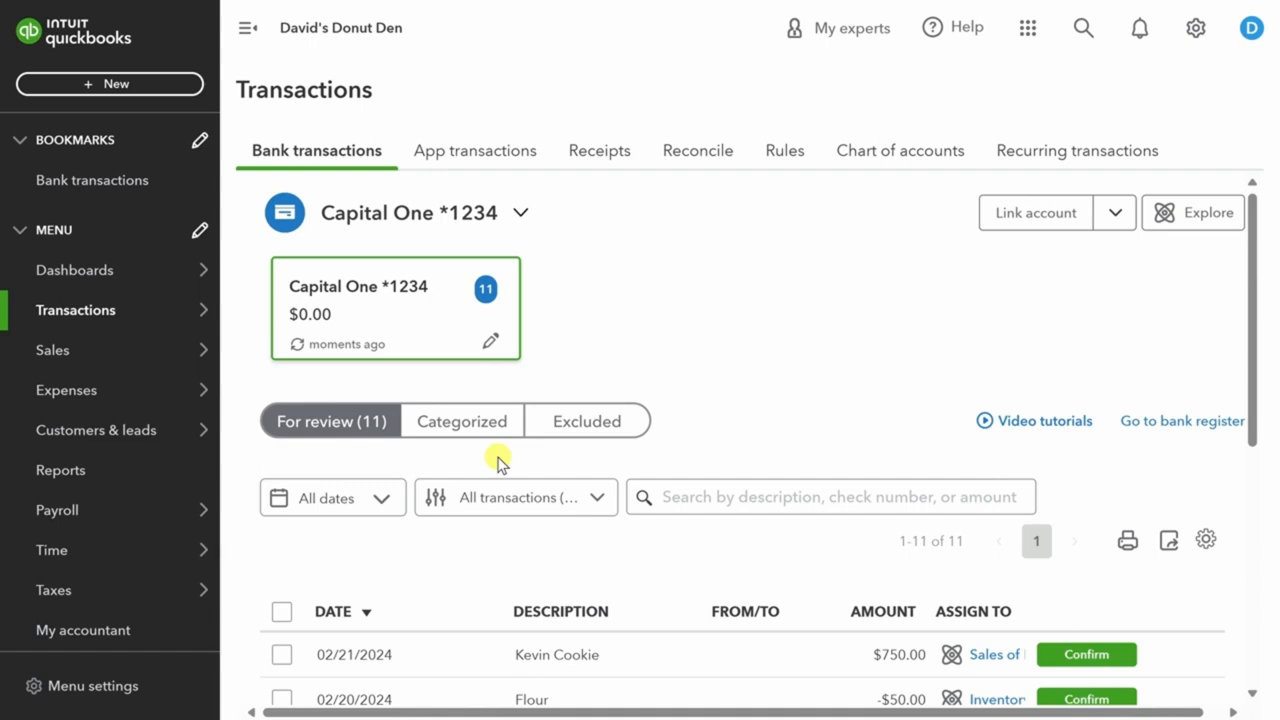
# Expand the 02/21/2024 $750.00 Kevin Cookie deposit in the bank transactions list.
pyautogui.scroll(-5, 497, 460)
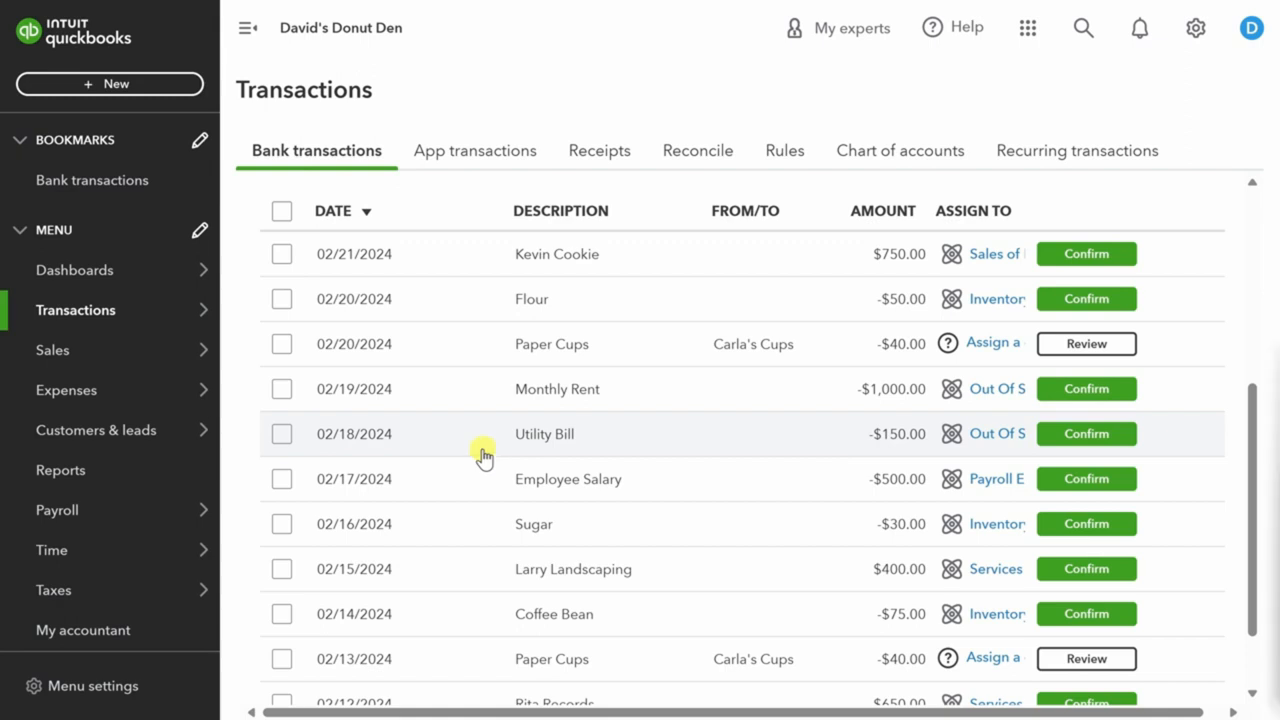
pyautogui.click(485, 257)
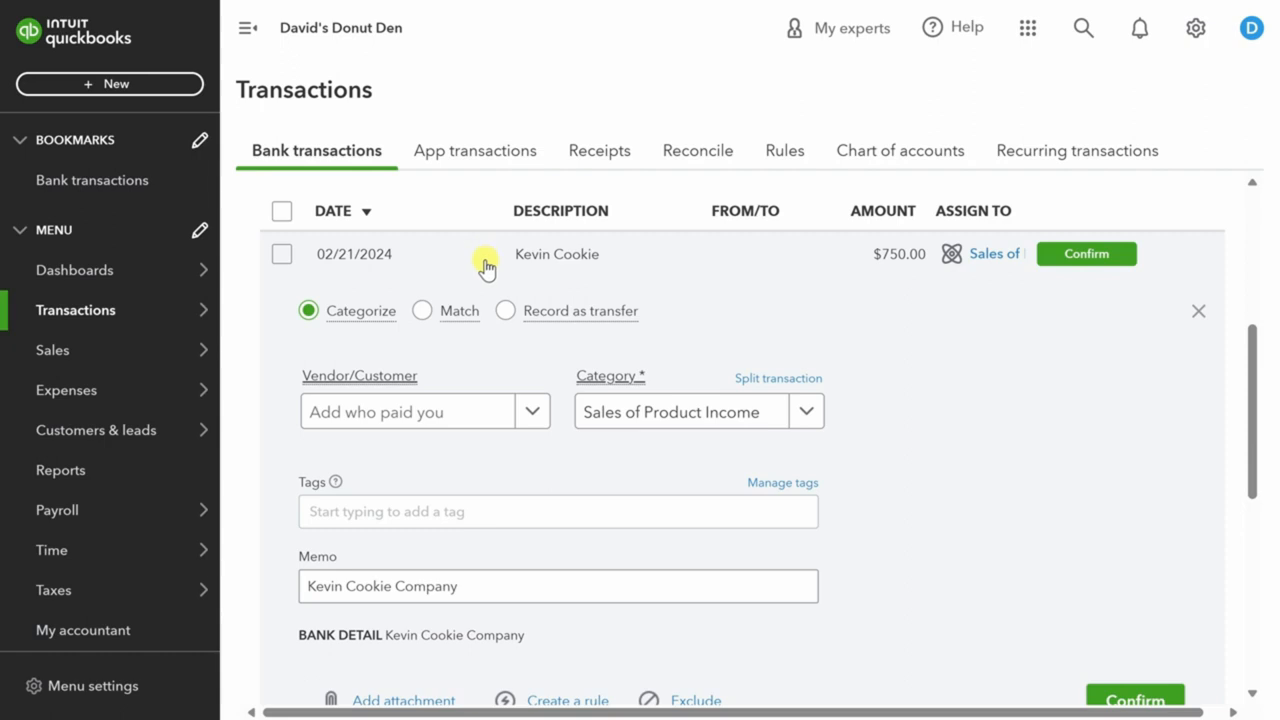
# Set Kevin Cookie Company as the customer on the $750.00 deposit.
pyautogui.click(532, 412)
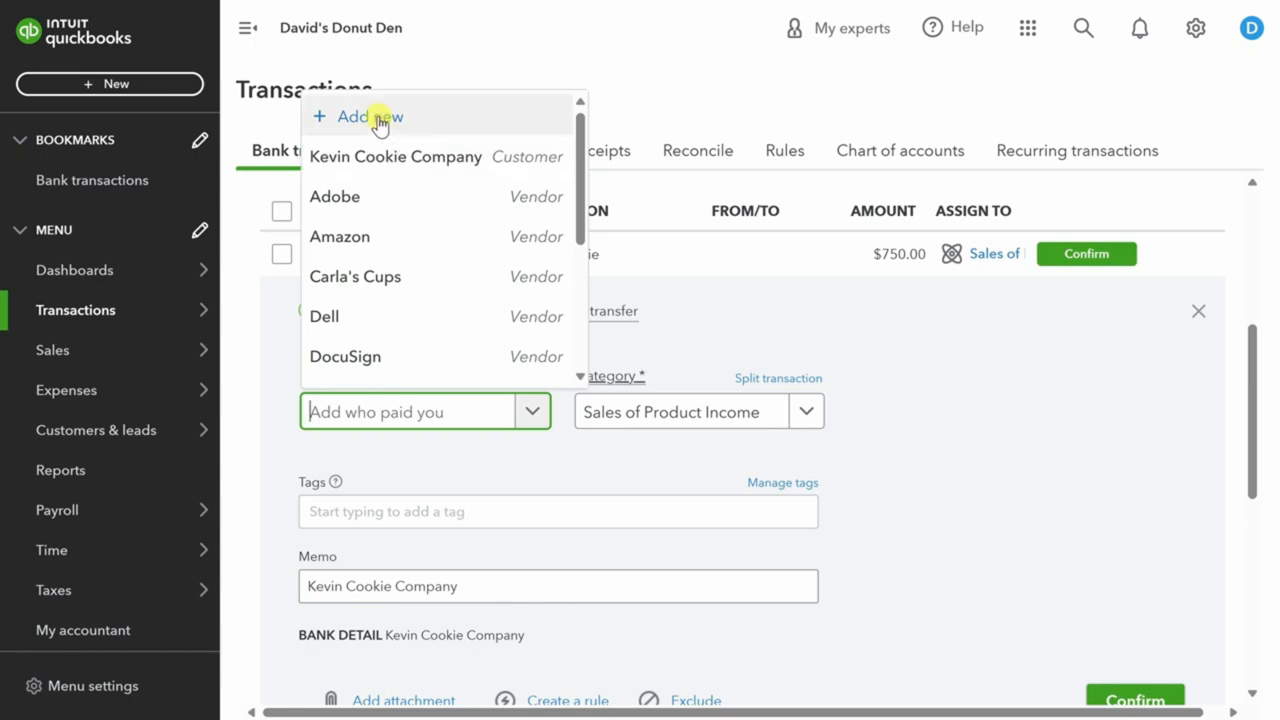
pyautogui.click(383, 156)
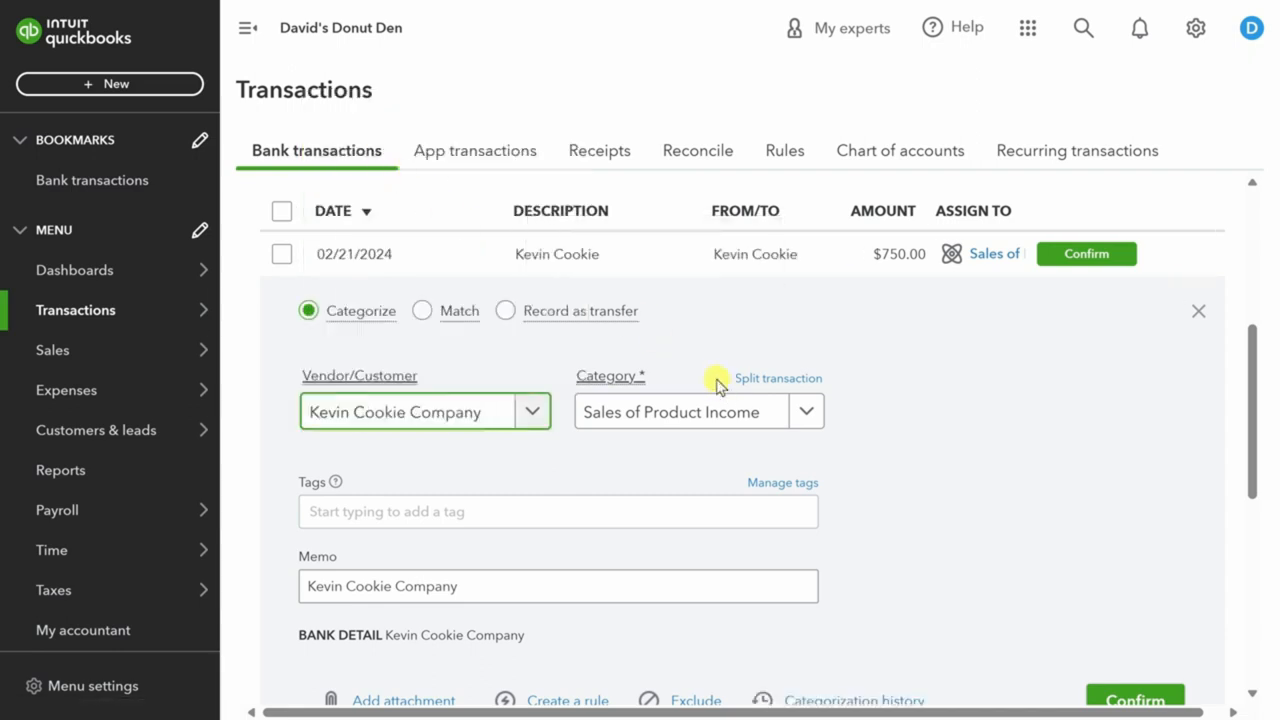
pyautogui.click(805, 411)
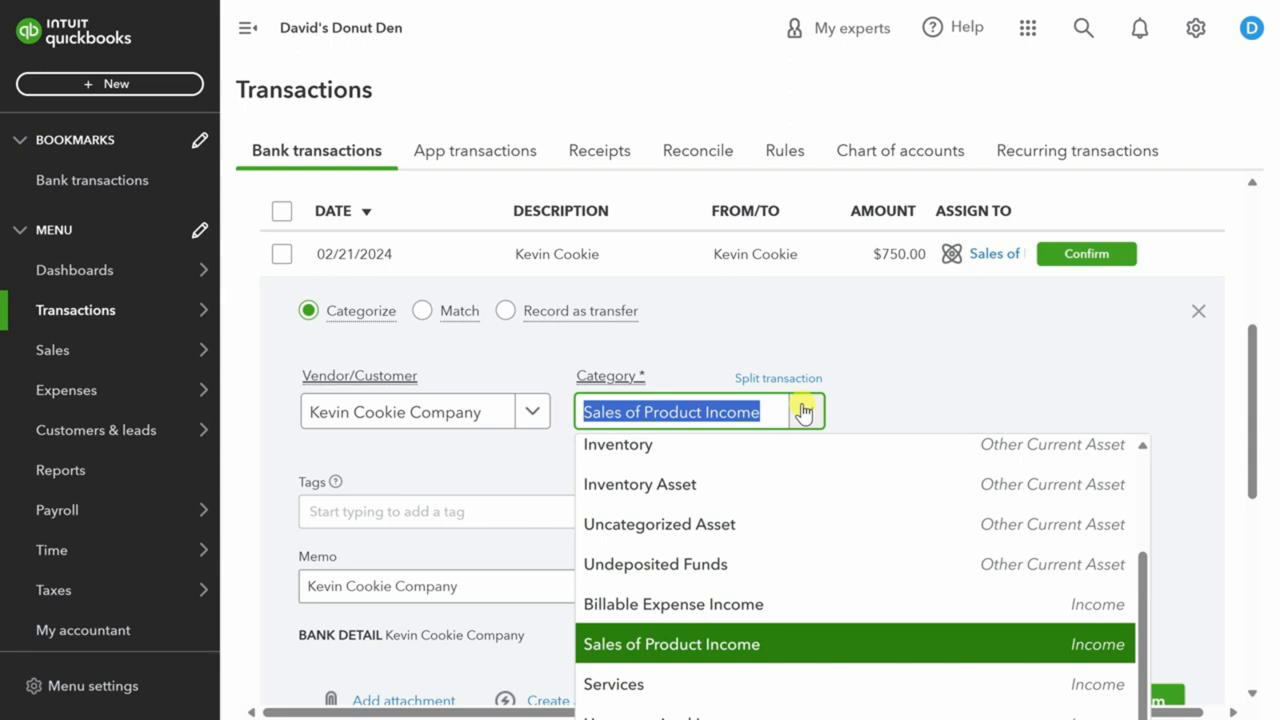
# Keep Sales of Product Income, add 'Catering Event' to the memo, and confirm the $750.00 deposit.
pyautogui.click(700, 648)
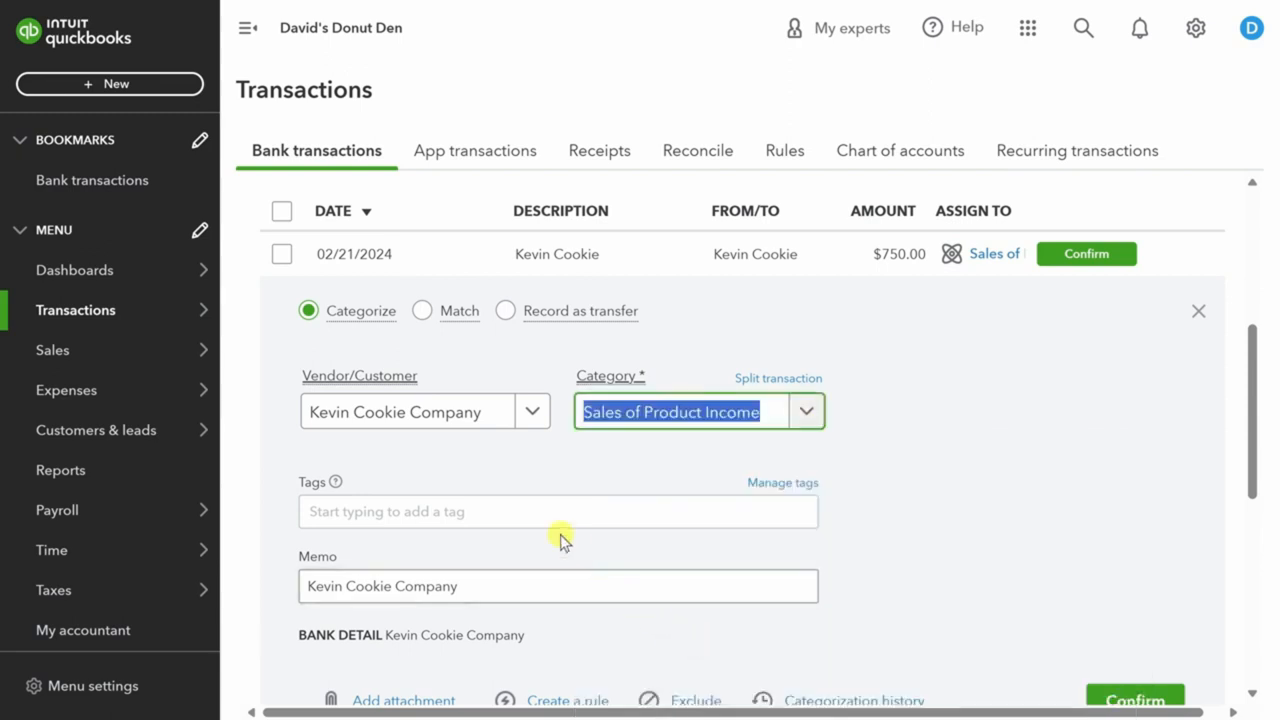
pyautogui.scroll(-1, 514, 471)
pyautogui.scroll(-1, 514, 471)
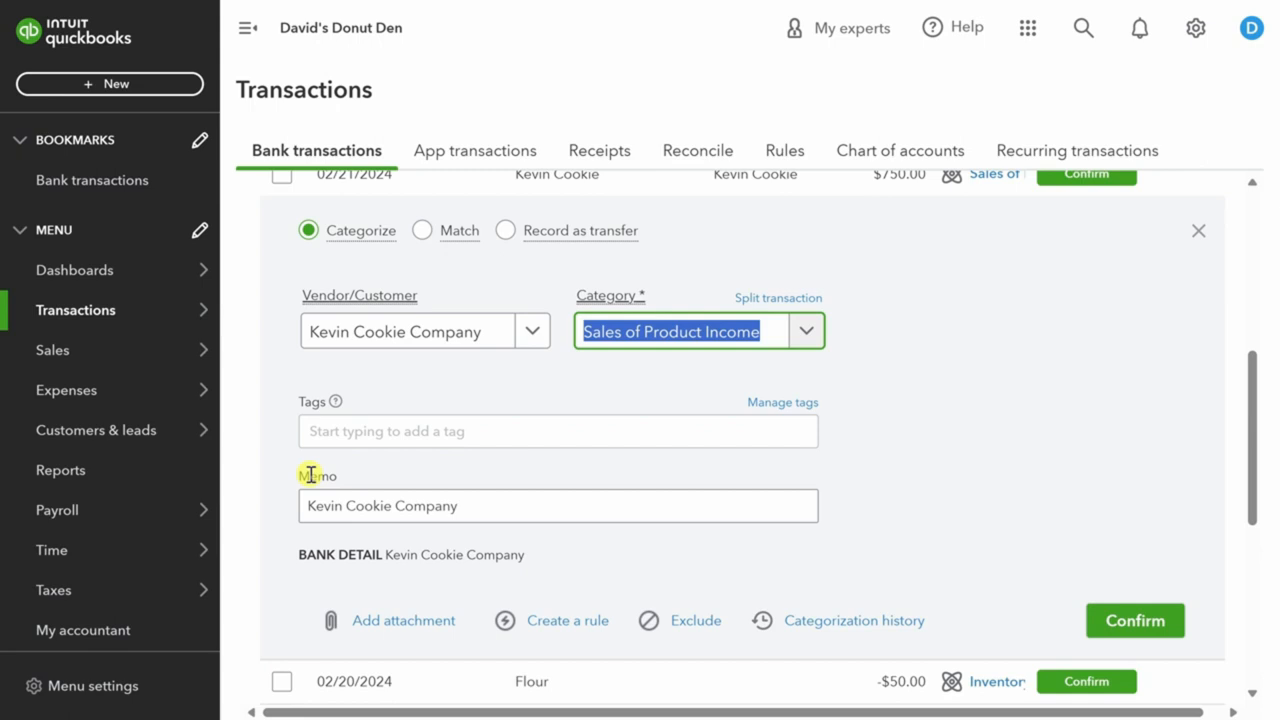
pyautogui.click(481, 513)
pyautogui.write('Catering Event')
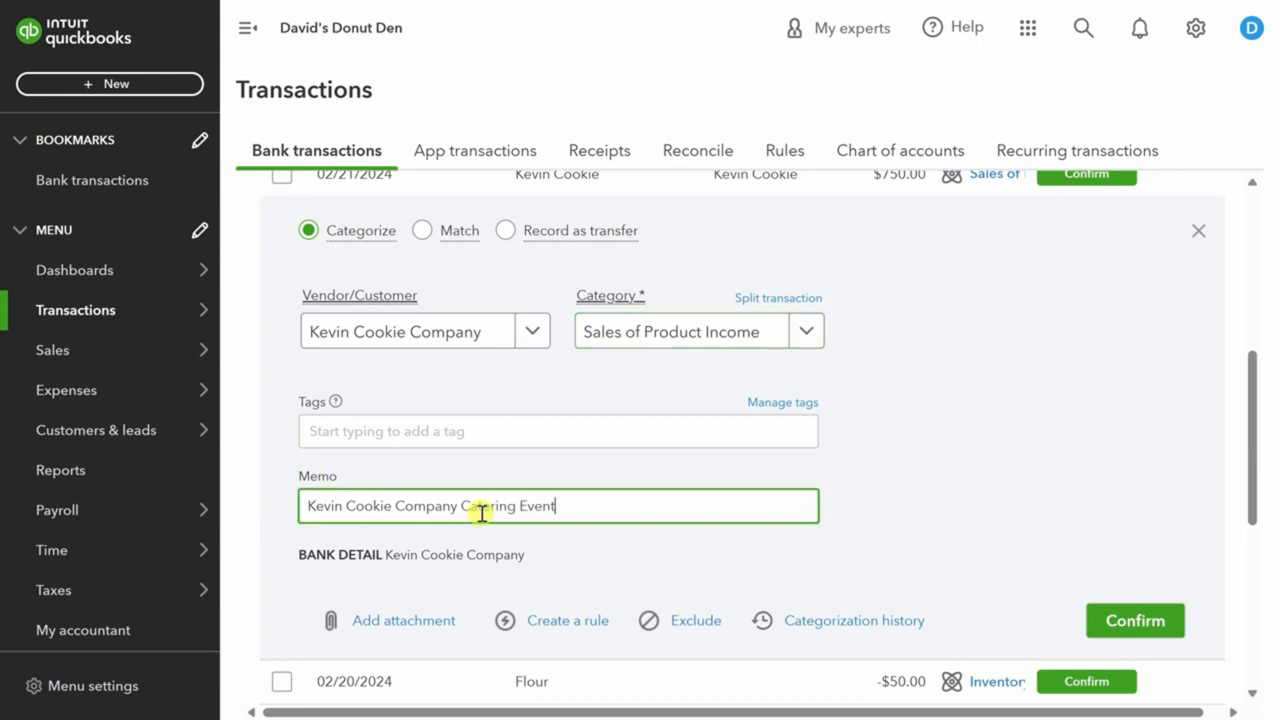
pyautogui.click(1133, 625)
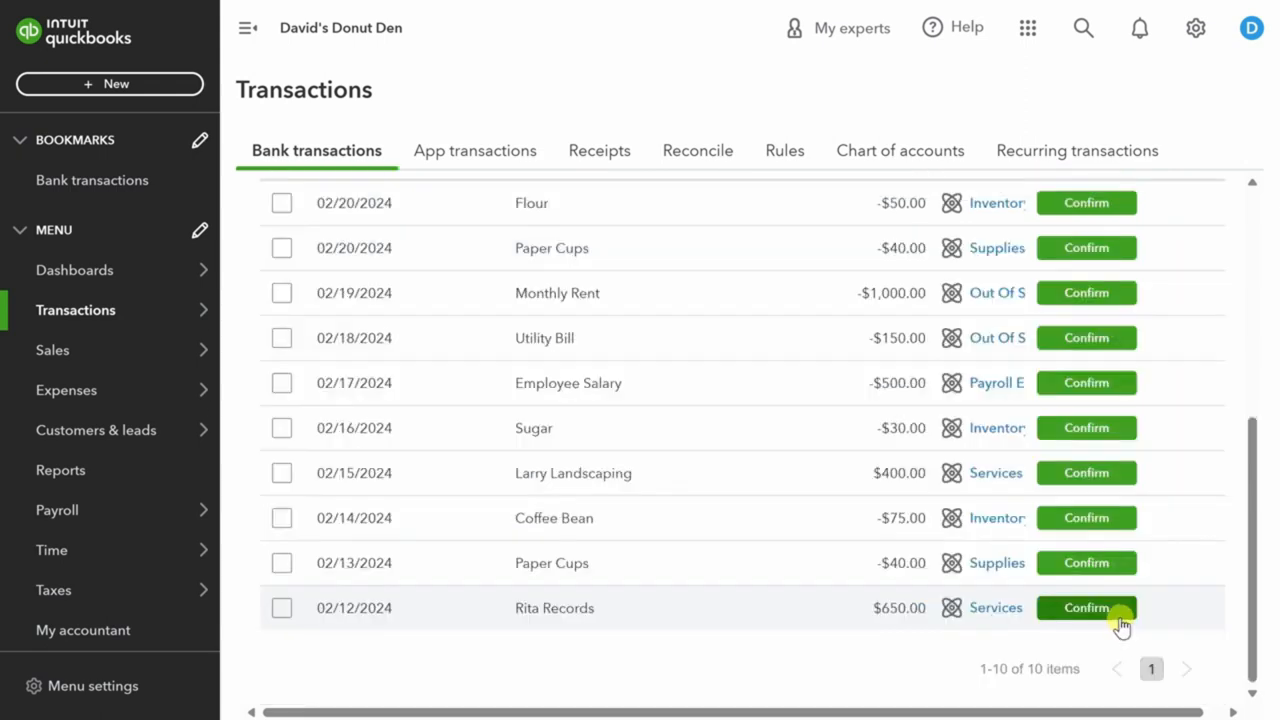
# Assign the 02/20 Paper Cups expense to Carla's Cups under Supplies & Materials - COGS.
pyautogui.click(654, 252)
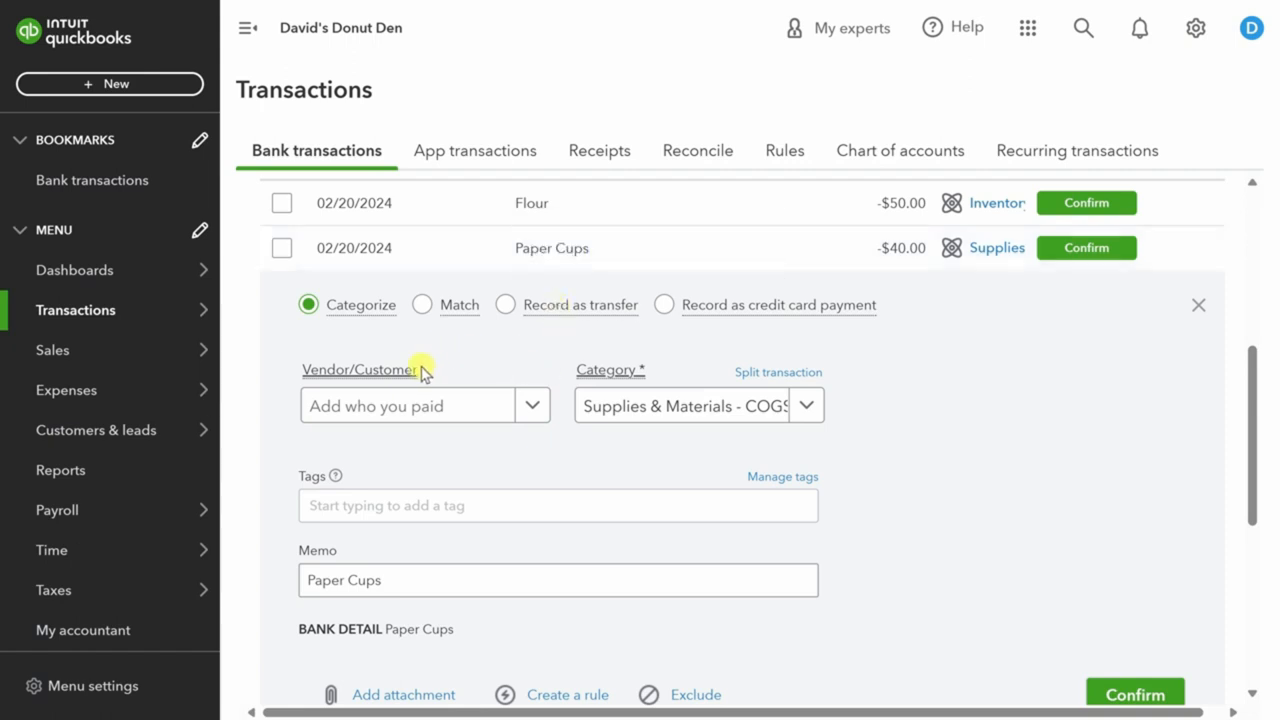
pyautogui.click(528, 404)
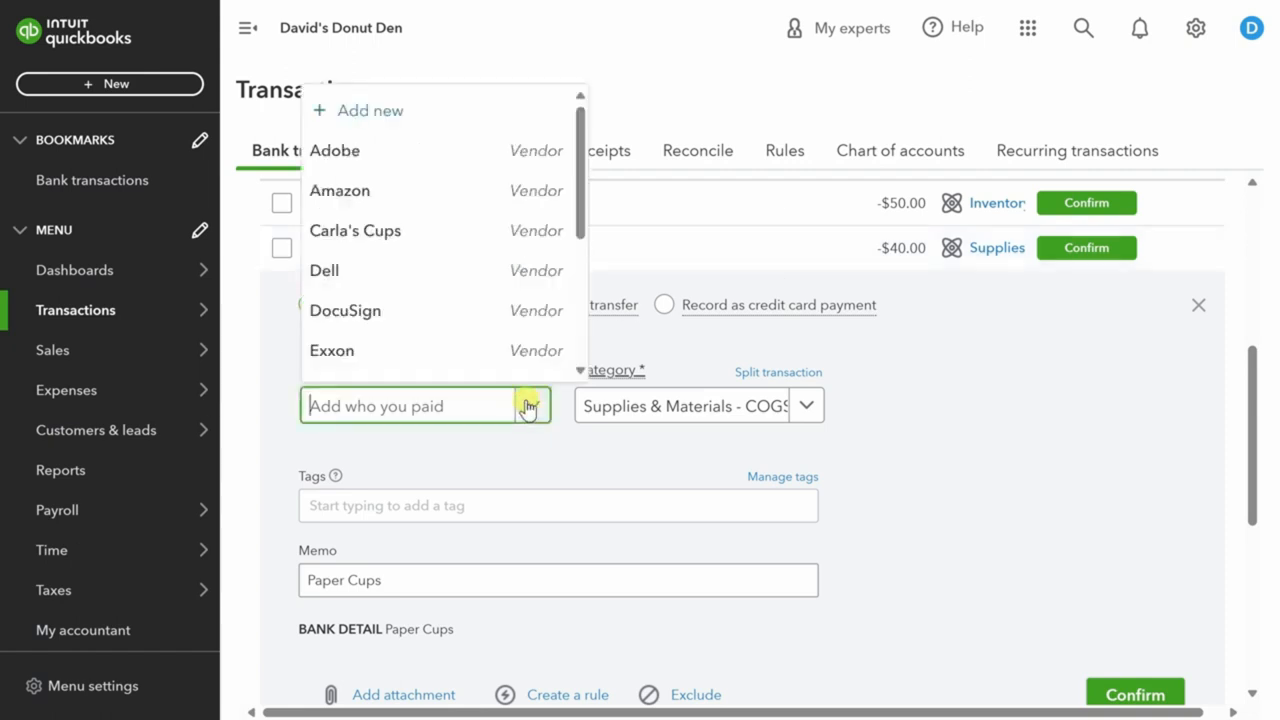
pyautogui.click(414, 238)
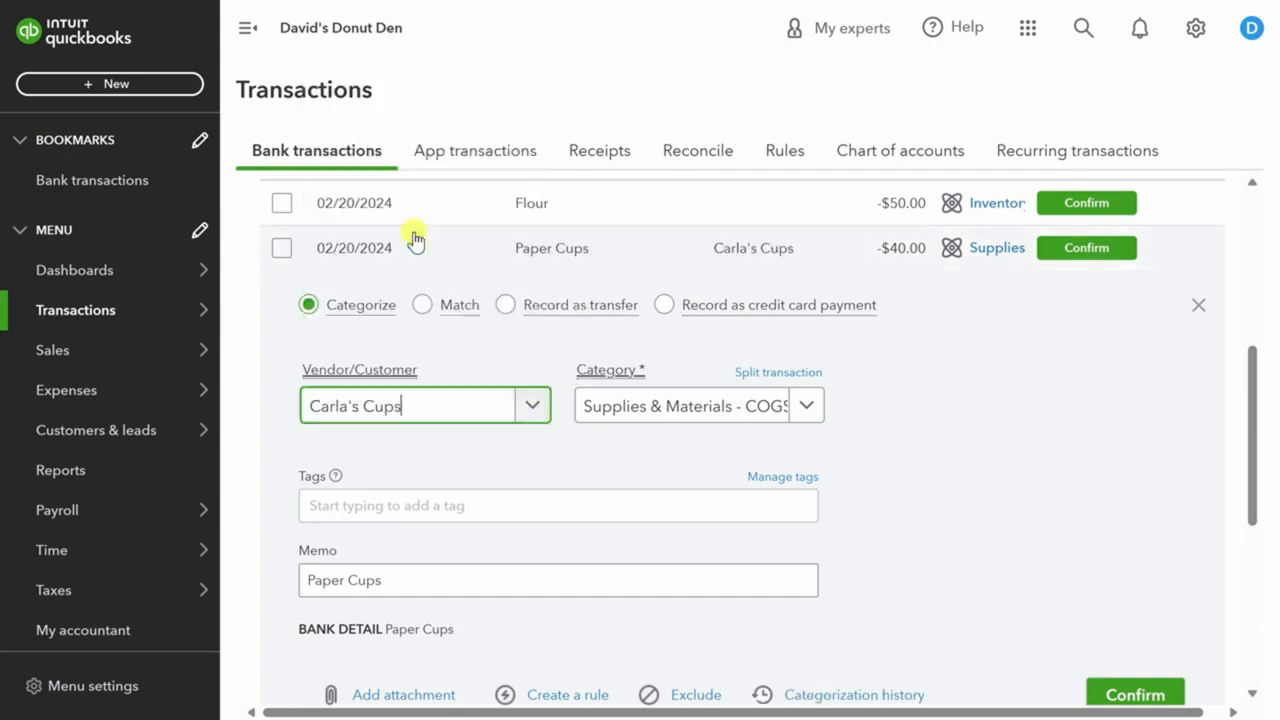
pyautogui.click(805, 408)
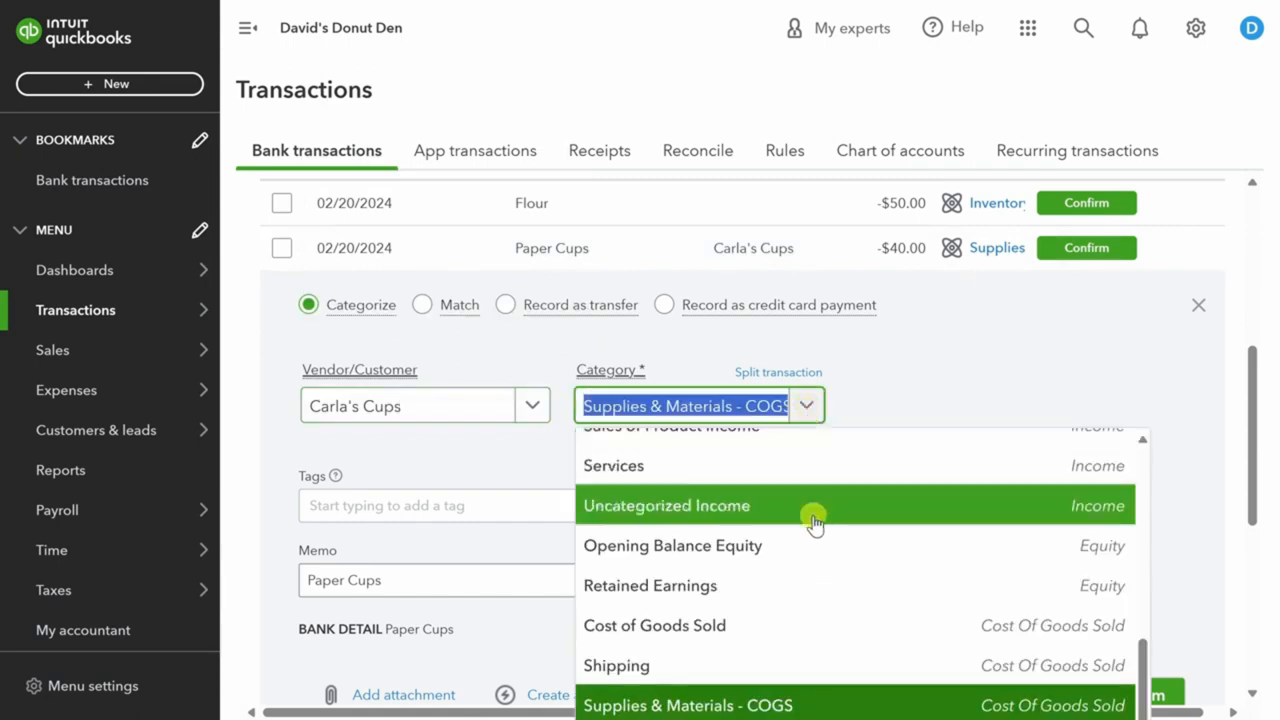
pyautogui.click(800, 705)
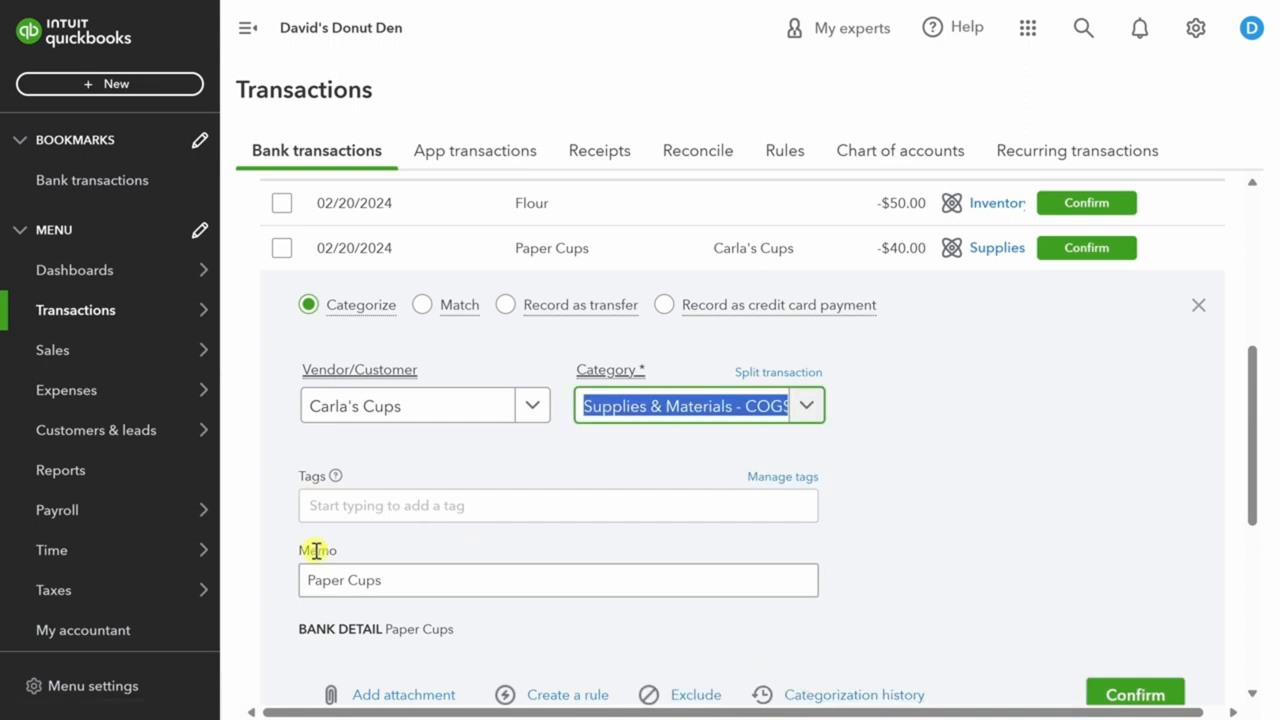
pyautogui.scroll(-2, 452, 505)
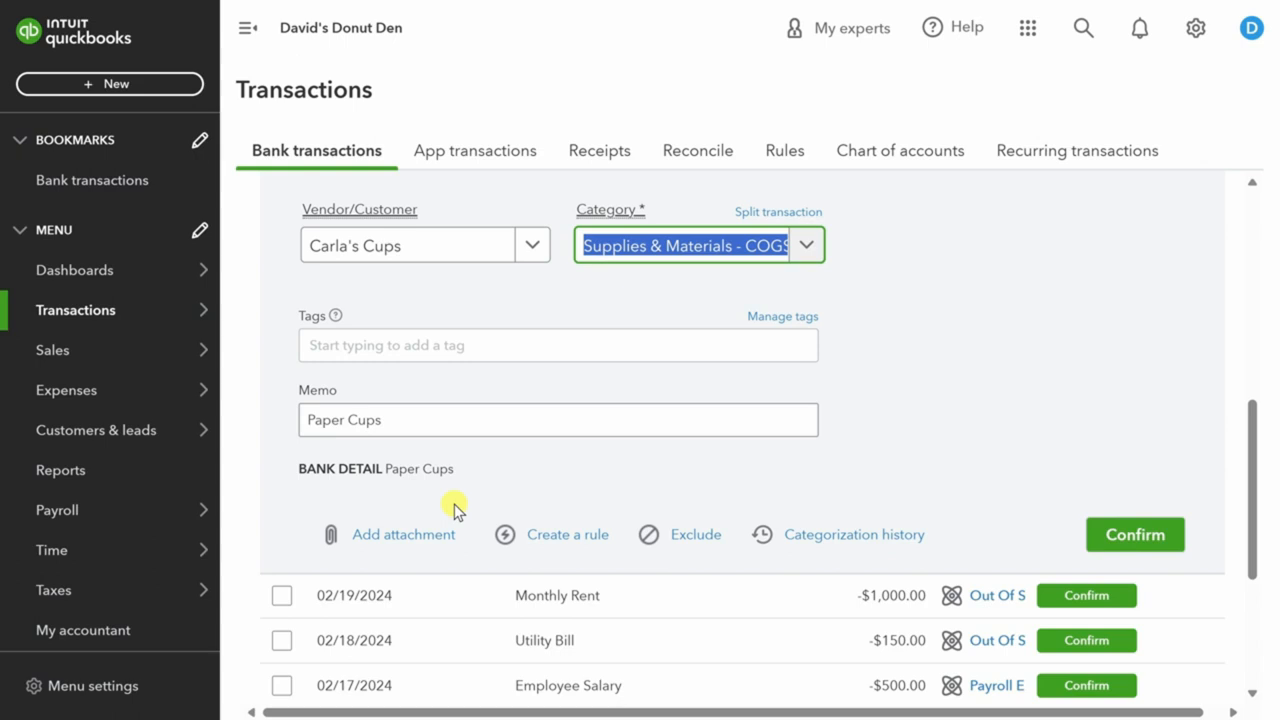
# Draft a bank rule named 'Paper Cups Auto-Categorize' with Auto-confirm switched off.
pyautogui.click(565, 537)
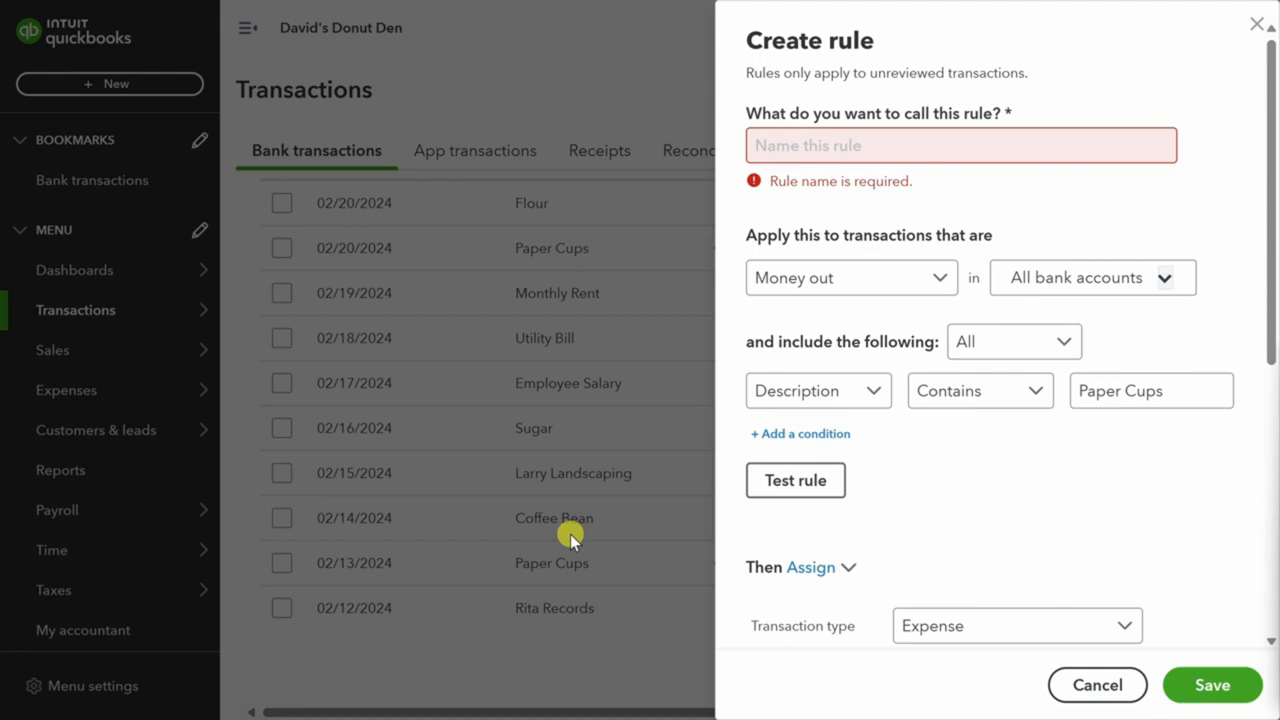
pyautogui.click(815, 140)
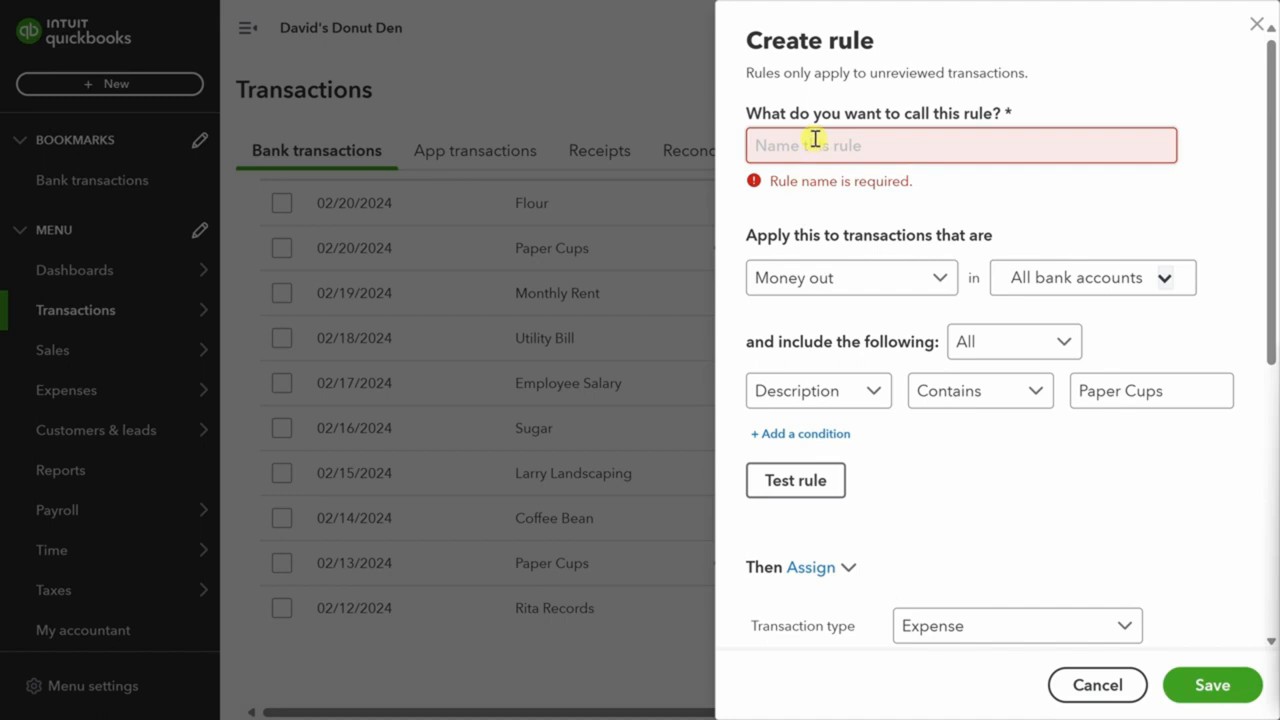
pyautogui.write('Paper Cups Auto-Categorize')
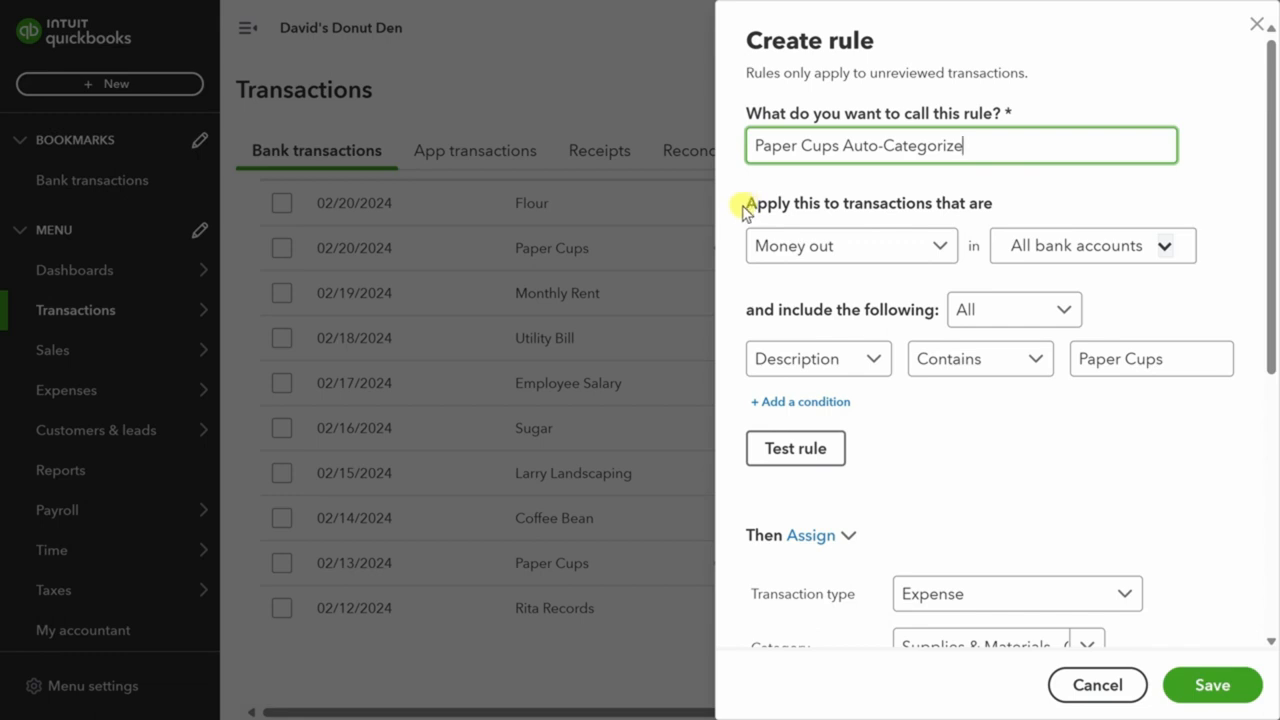
pyautogui.scroll(-3, 733, 253)
pyautogui.scroll(3, 733, 253)
pyautogui.scroll(-1, 735, 263)
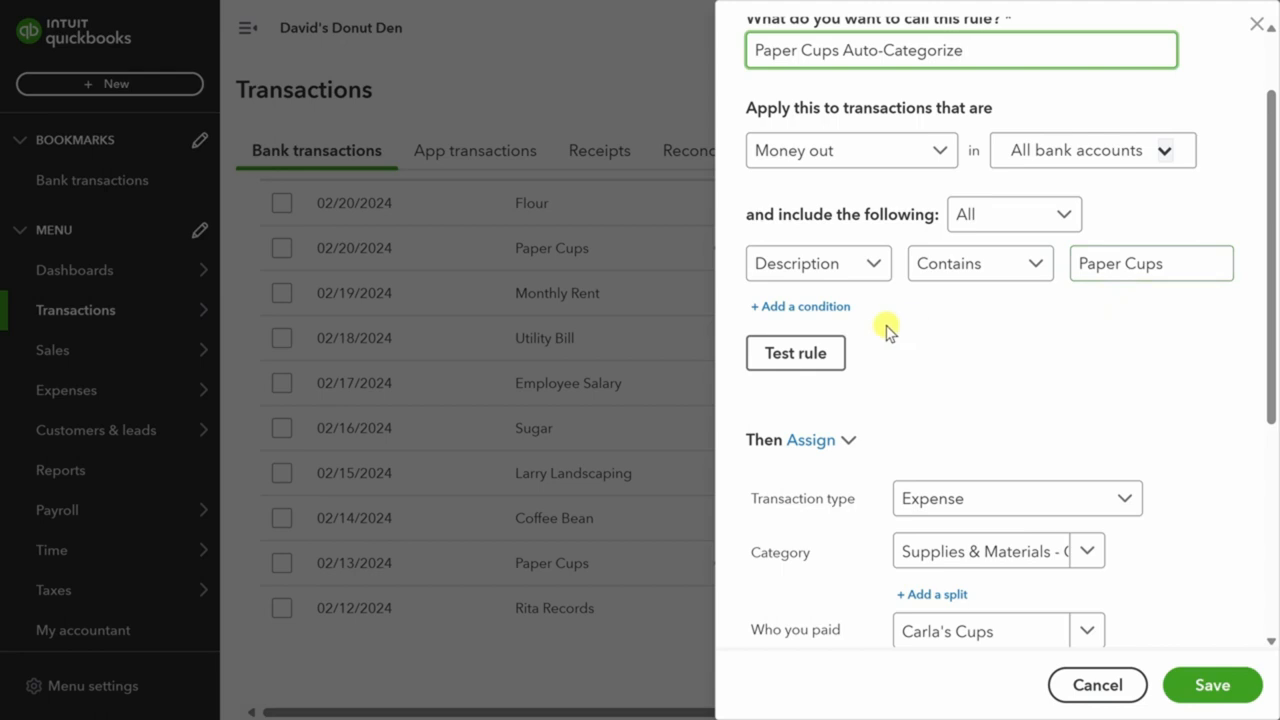
pyautogui.scroll(-2, 886, 330)
pyautogui.scroll(-1, 886, 330)
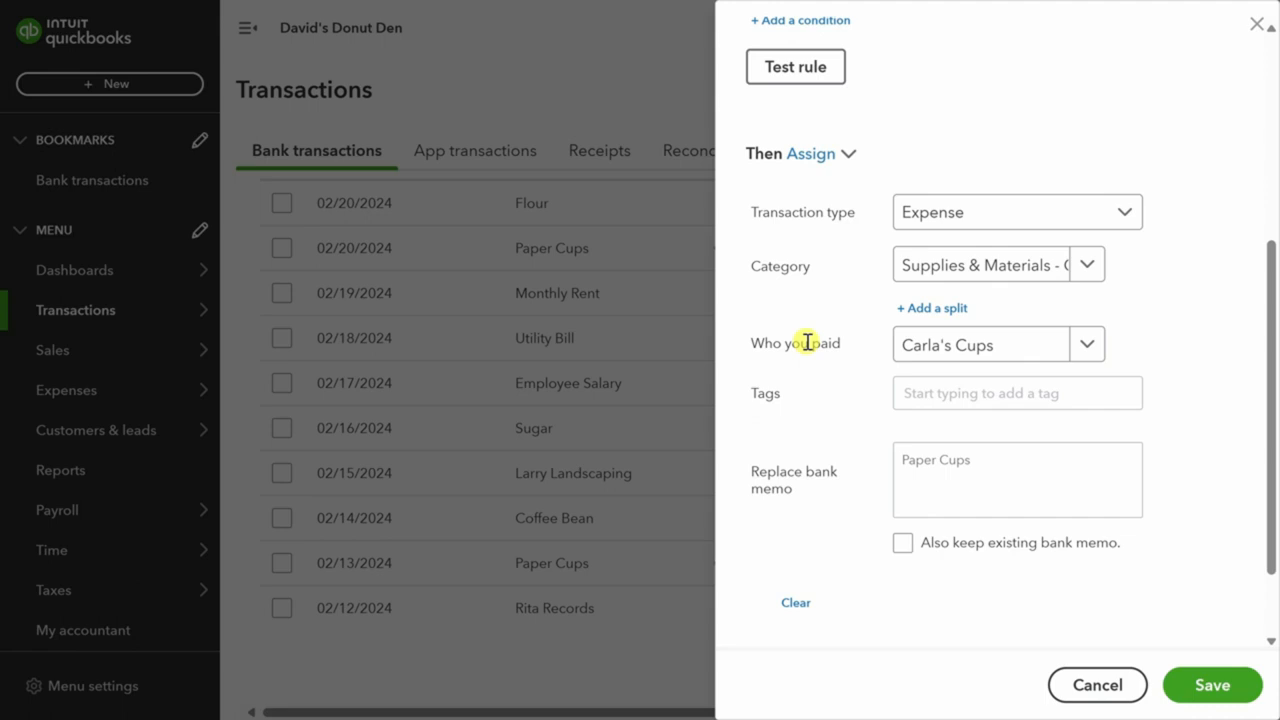
pyautogui.scroll(-1, 809, 343)
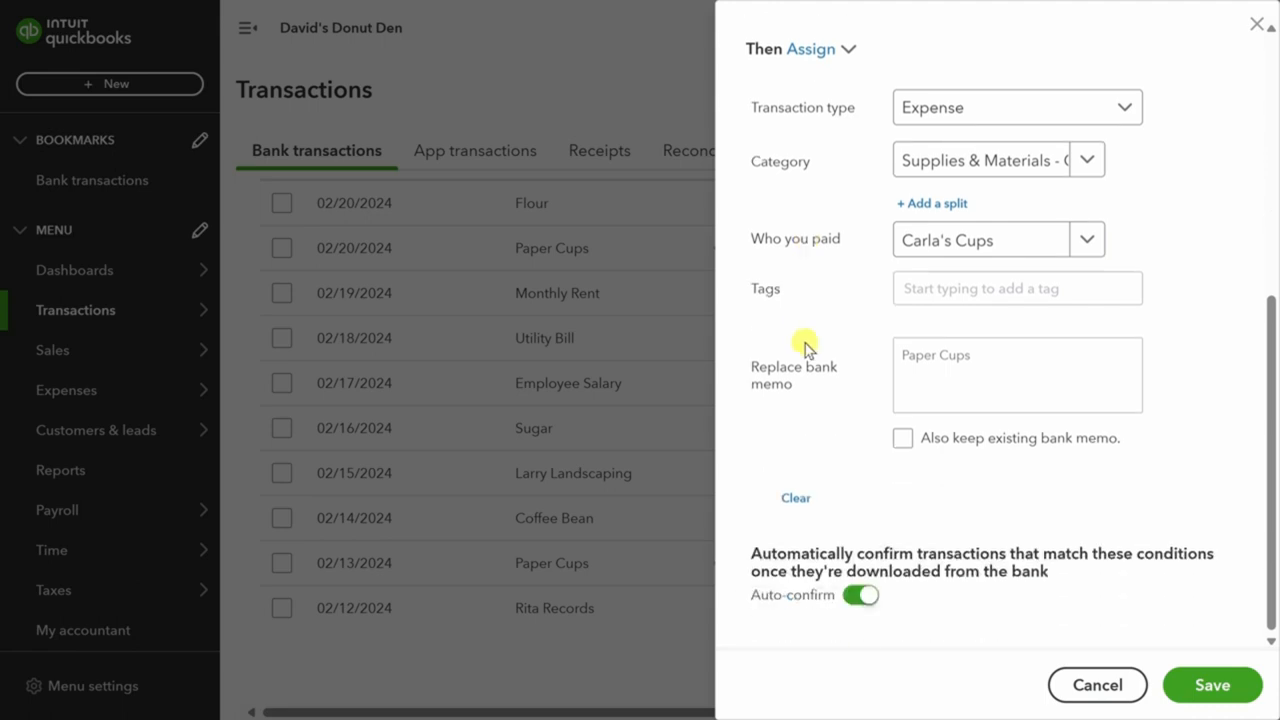
pyautogui.click(861, 597)
# Save the Paper Cups rule and confirm the 02/13 and 02/20 Paper Cups expenses, clearing the review list.
pyautogui.click(1207, 688)
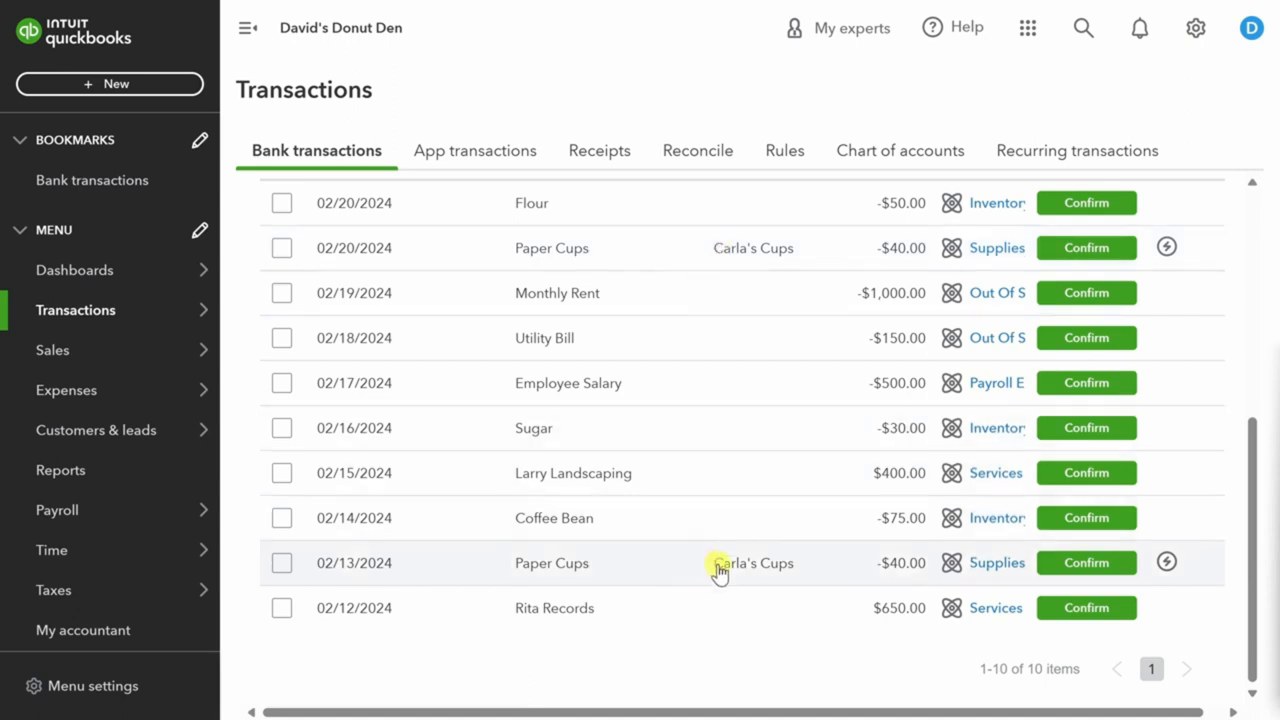
pyautogui.click(1108, 565)
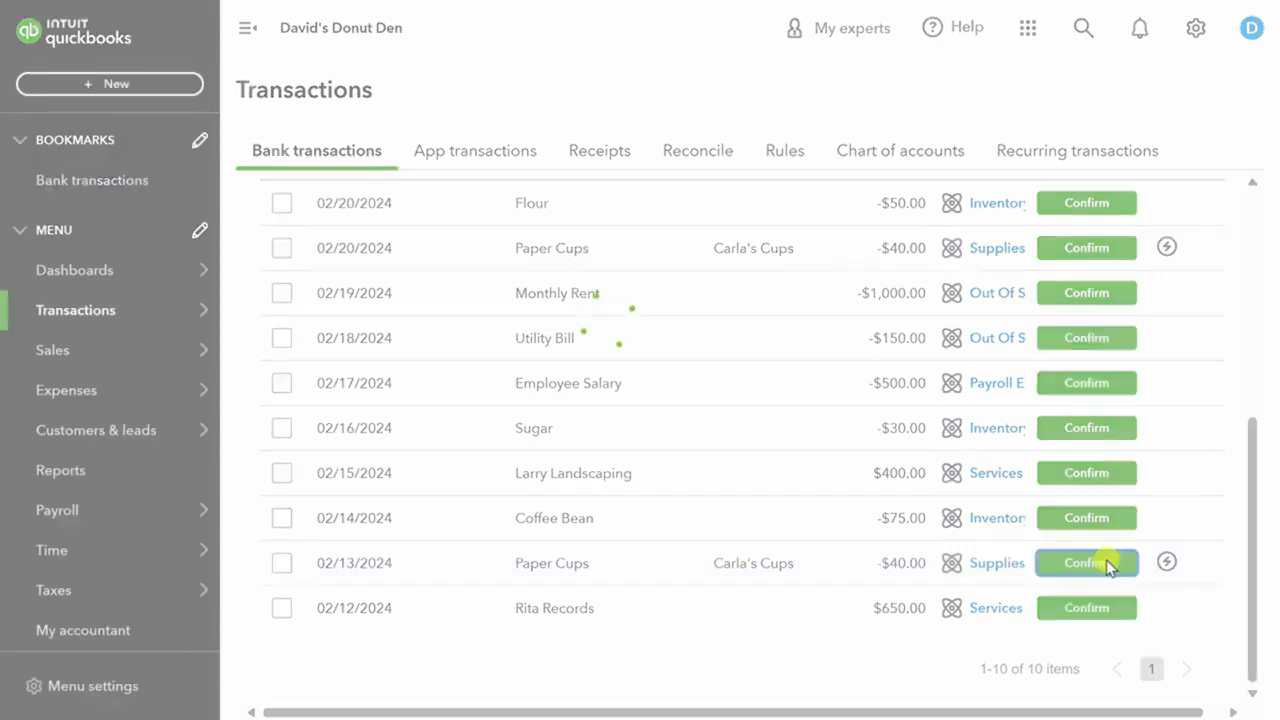
pyautogui.click(1078, 296)
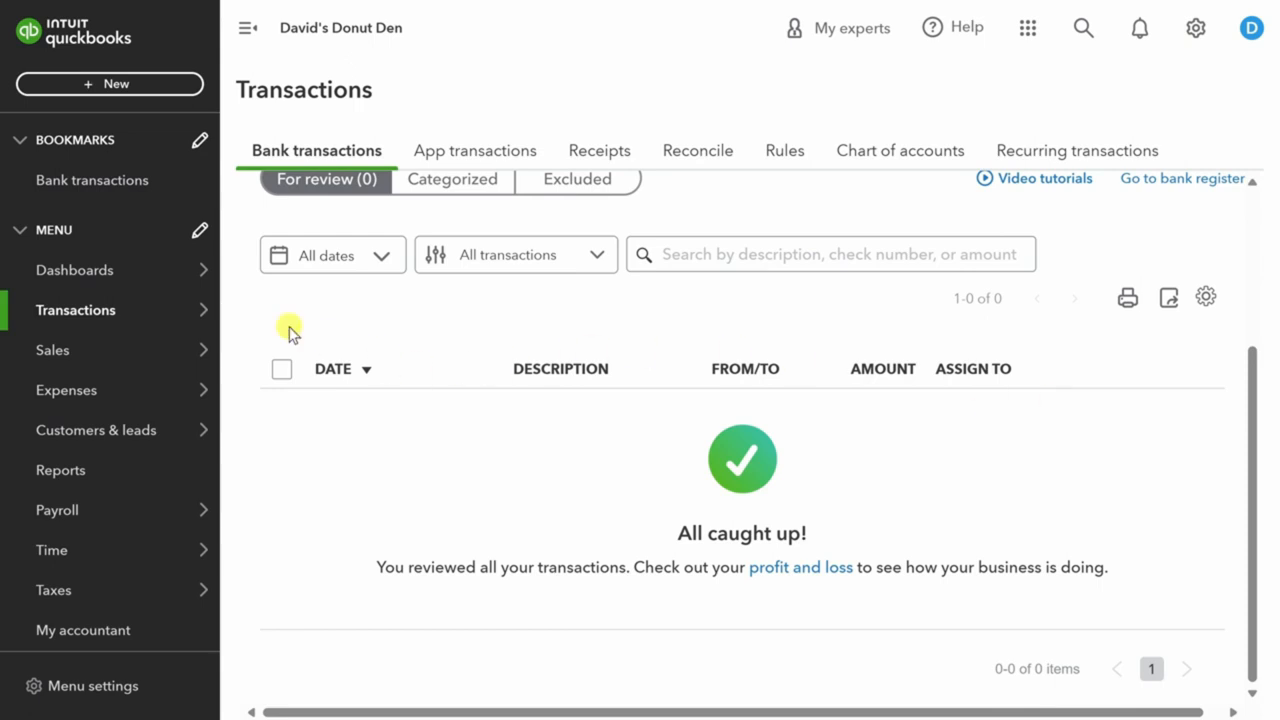
pyautogui.moveTo(120, 354)
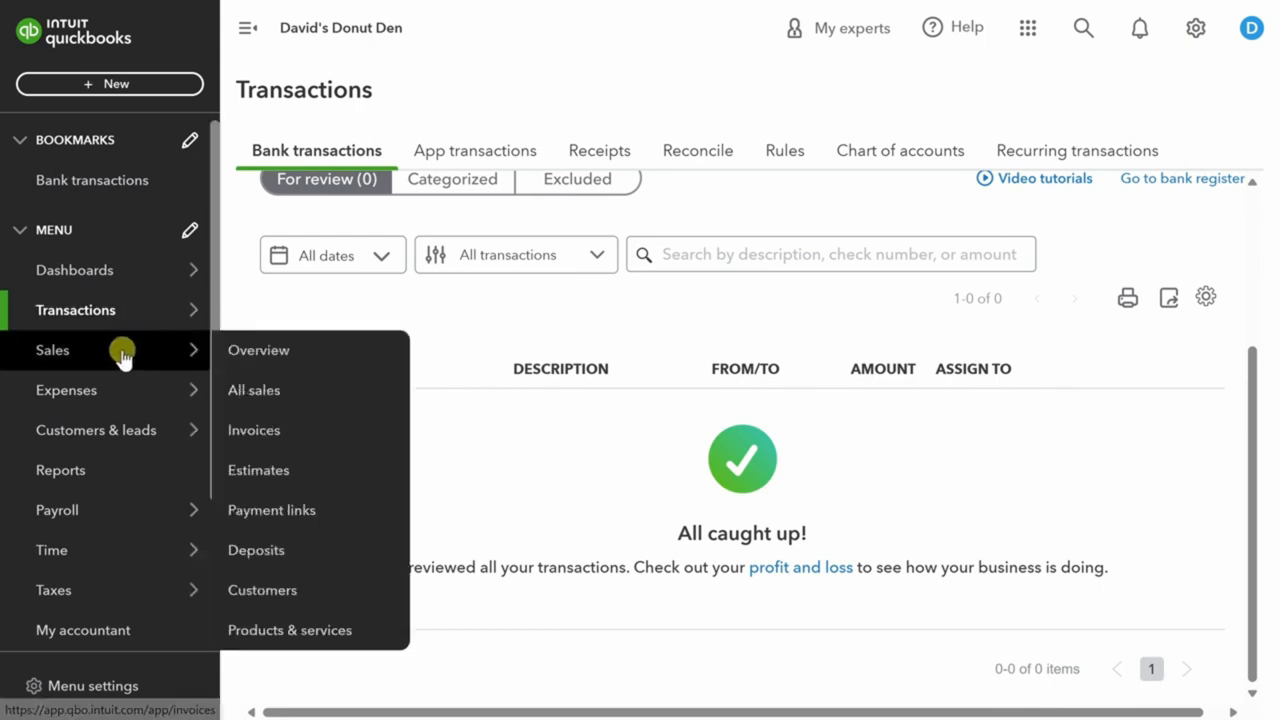
# Create new invoice 1002 billed to Kevin Cookie Company.
pyautogui.click(256, 432)
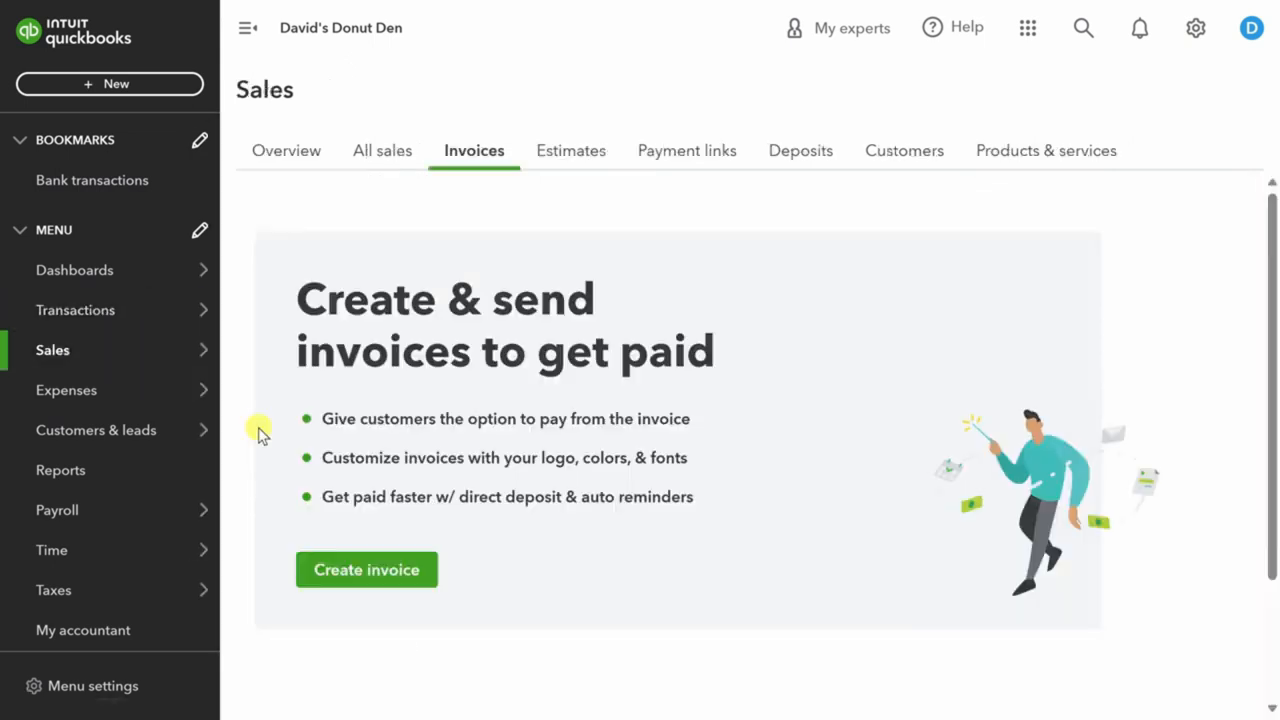
pyautogui.click(379, 574)
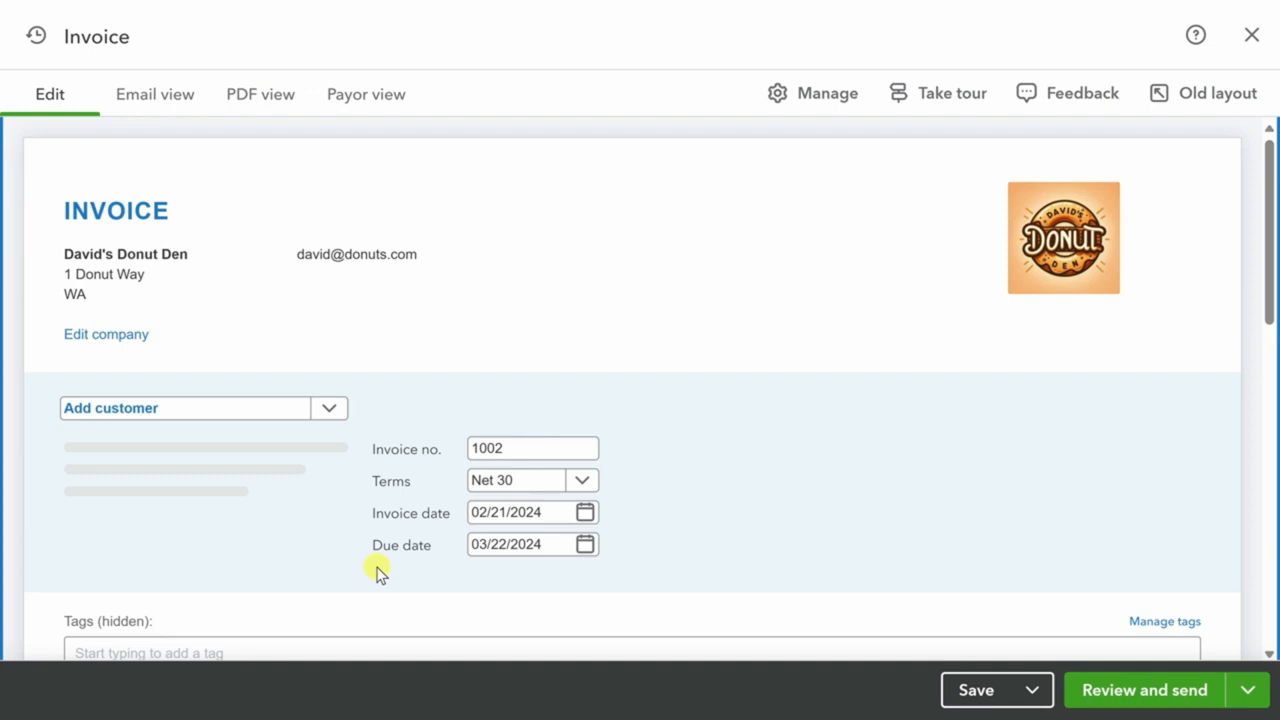
pyautogui.click(330, 408)
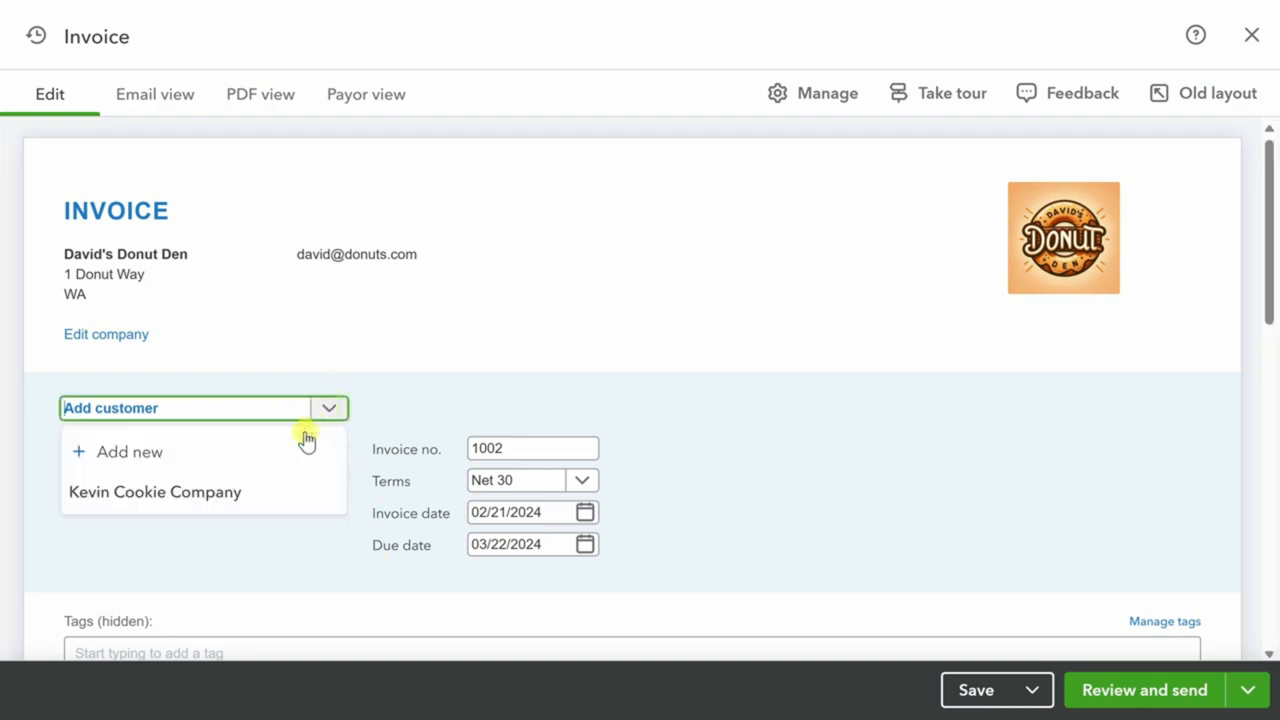
pyautogui.click(285, 498)
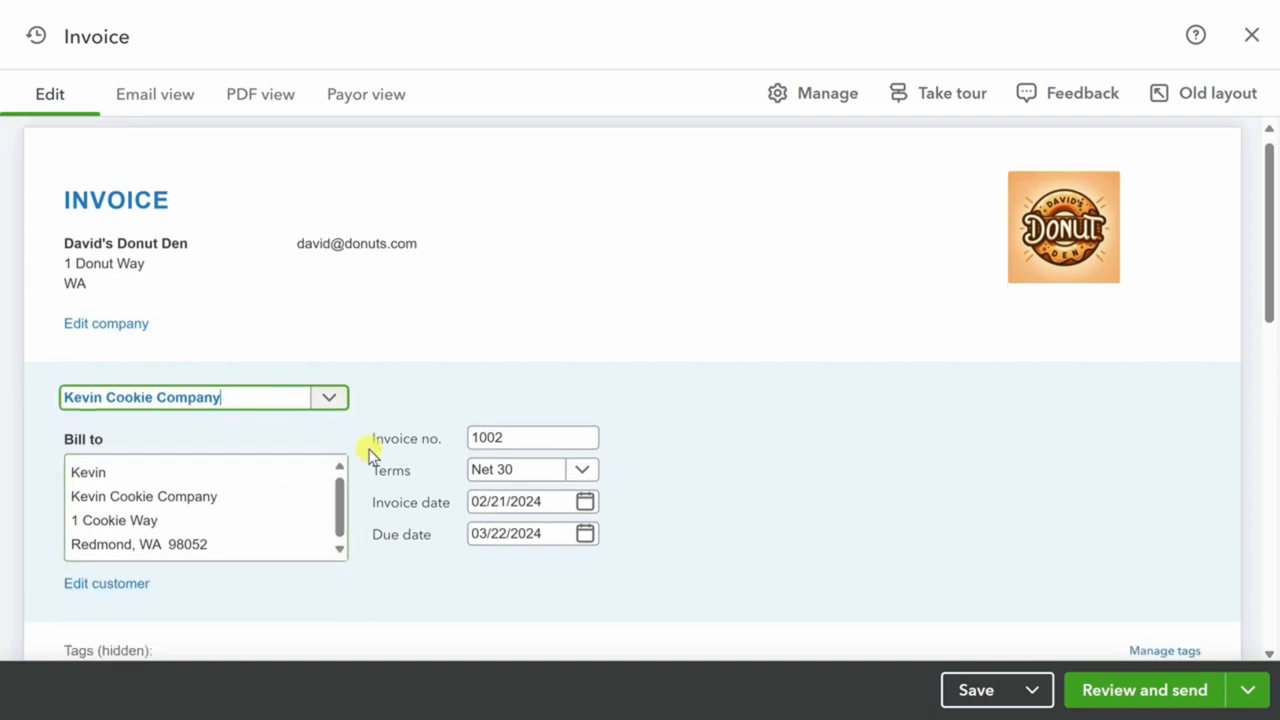
pyautogui.scroll(-5, 370, 455)
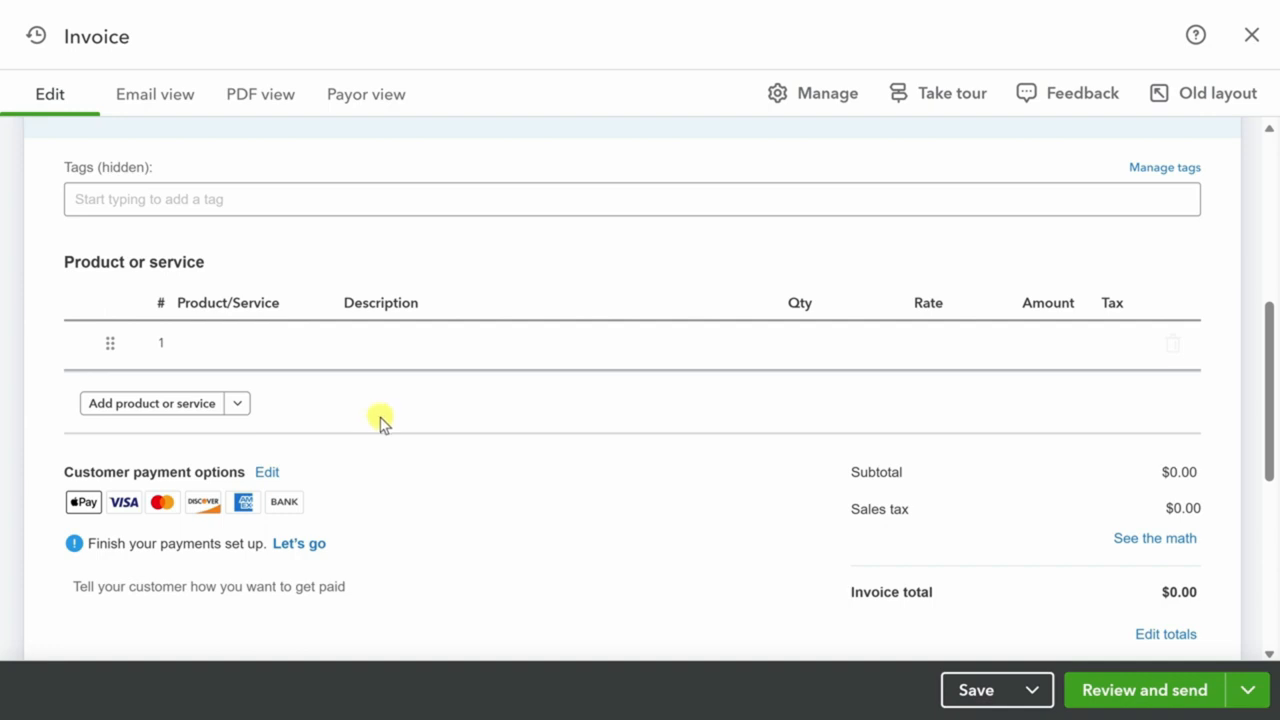
# Add a first invoice line of Baker's Assorted Dozen, quantity 5 at 50, totalling $250.00.
pyautogui.click(308, 360)
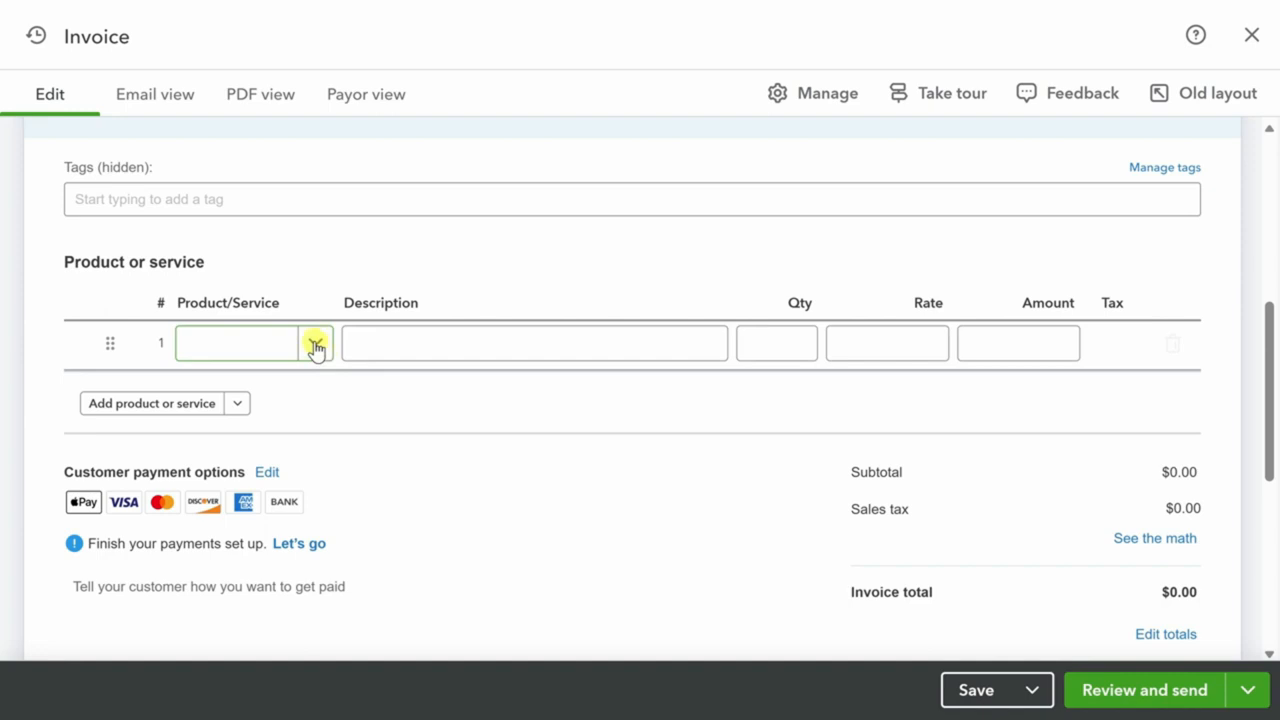
pyautogui.click(315, 345)
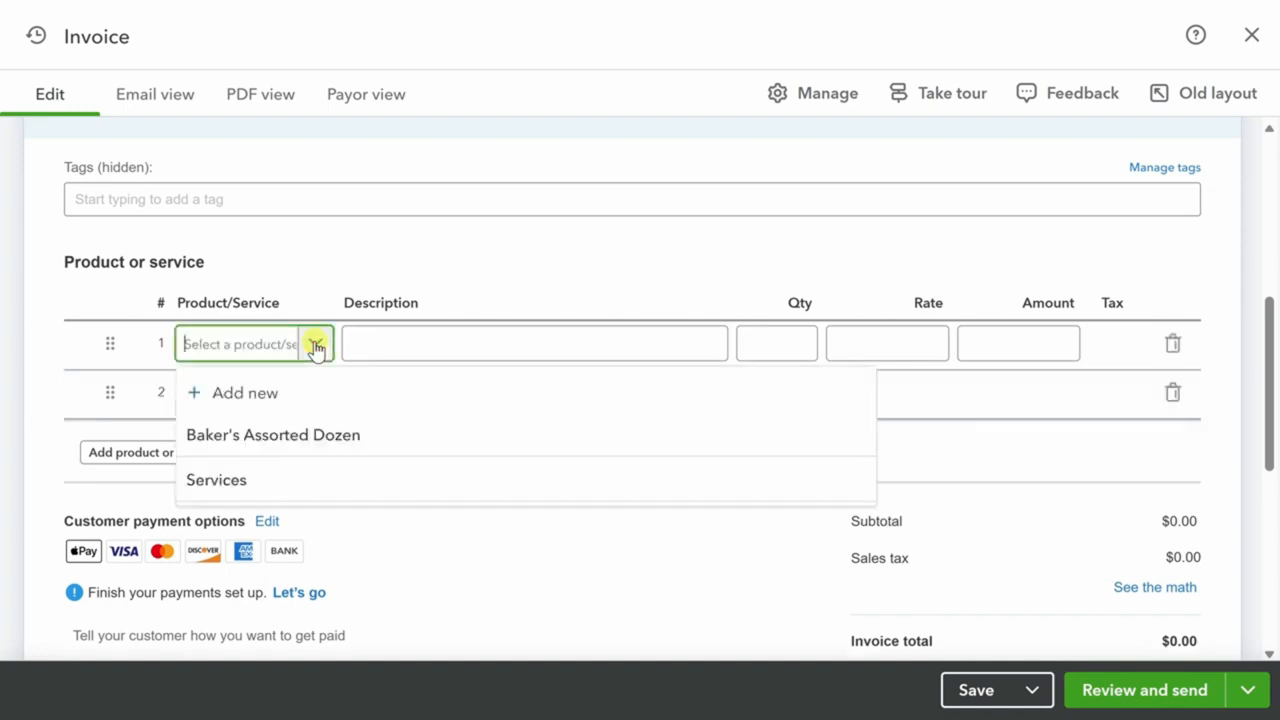
pyautogui.click(318, 438)
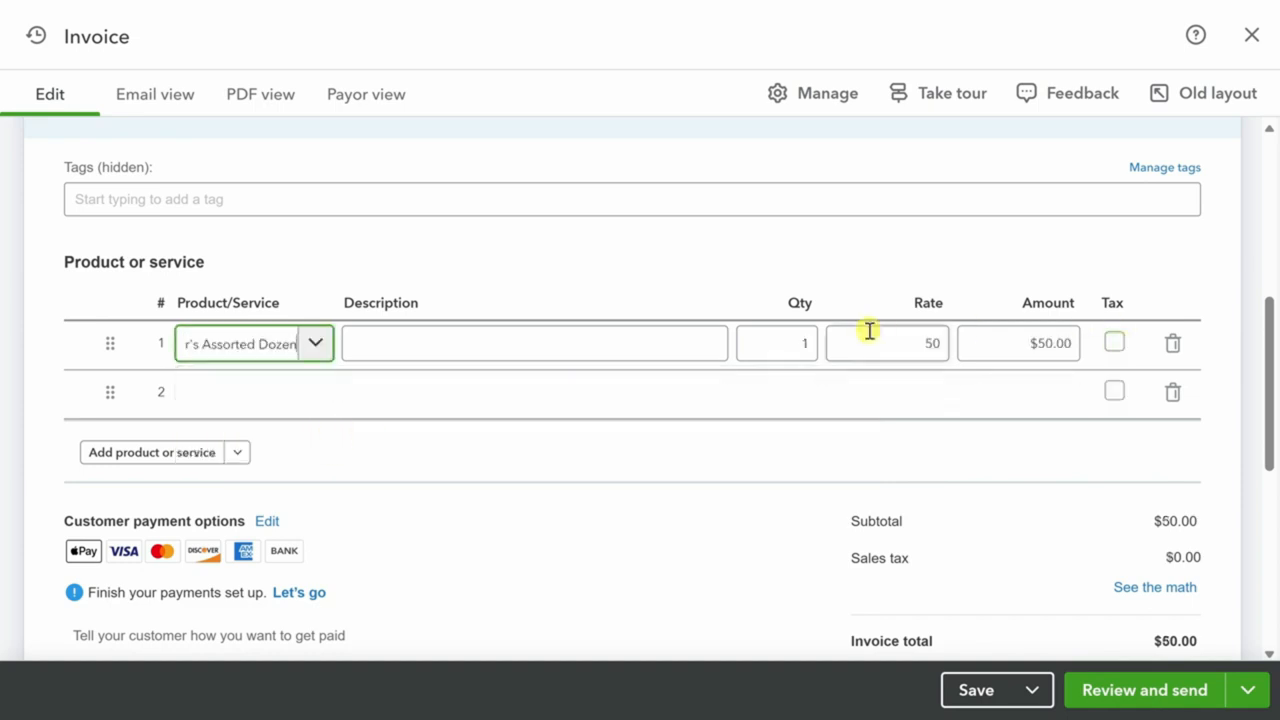
pyautogui.click(785, 344)
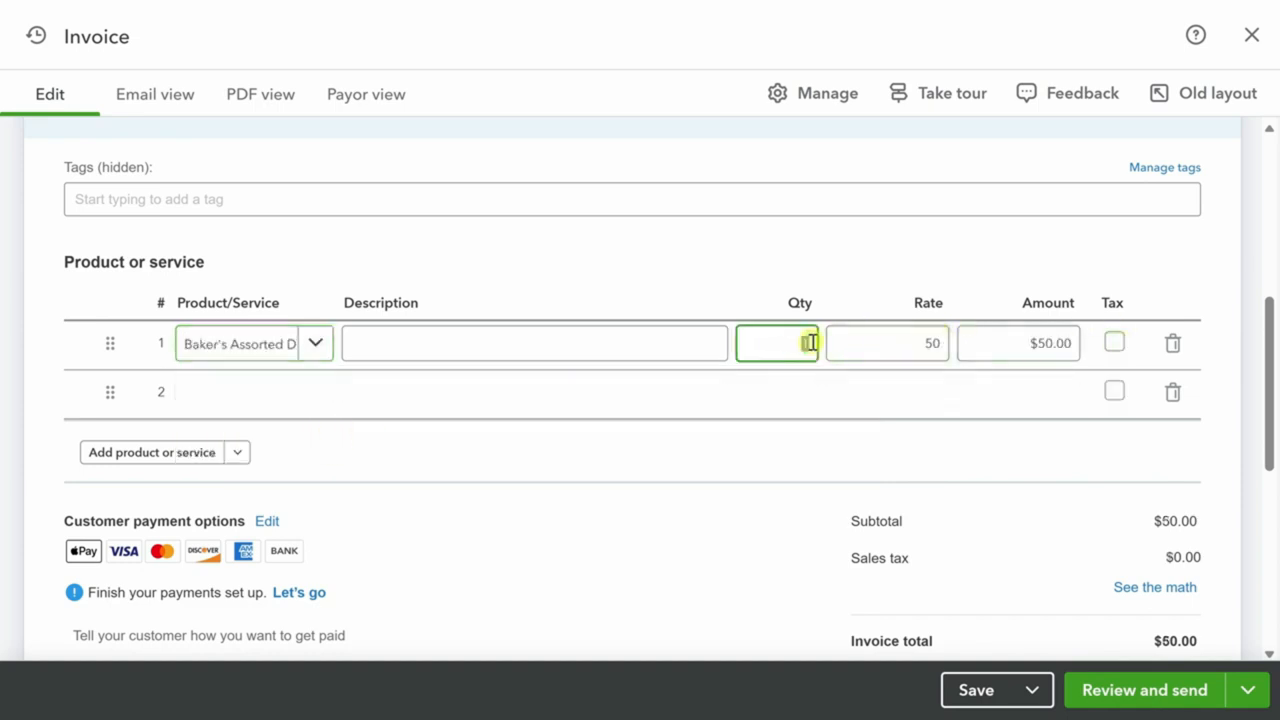
pyautogui.write('5')
pyautogui.press('Tab')
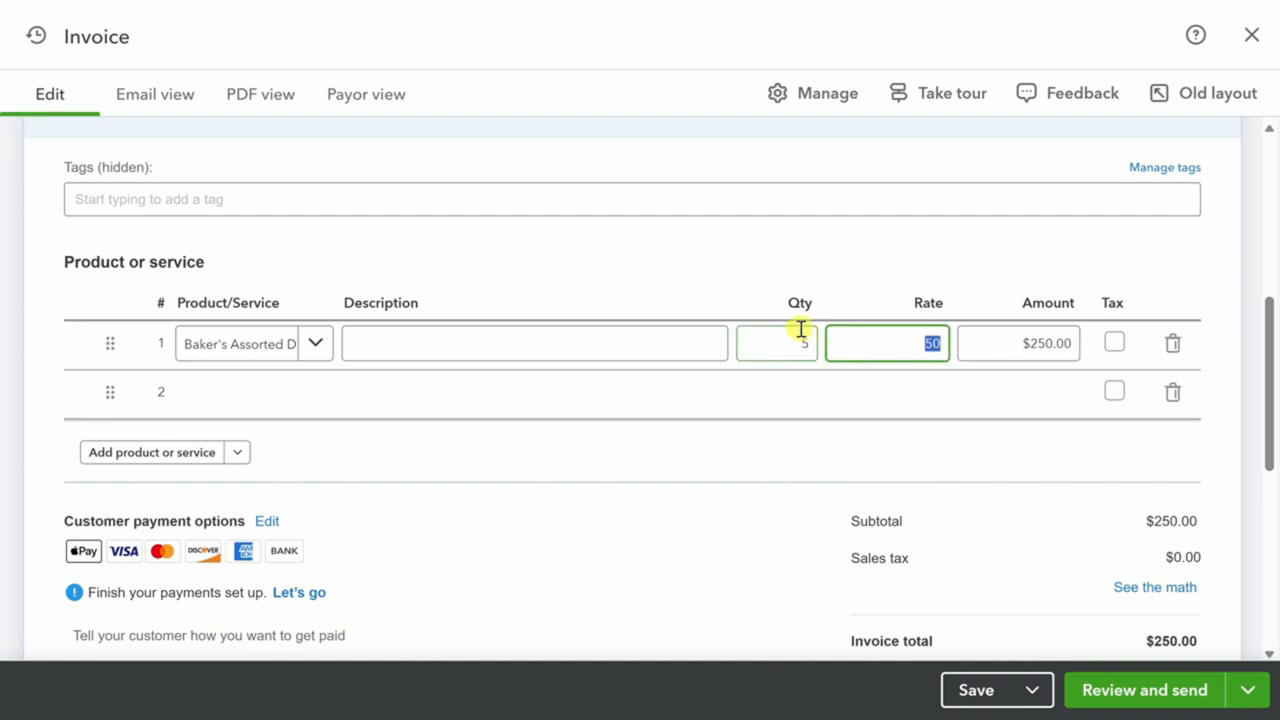
pyautogui.moveTo(323, 394)
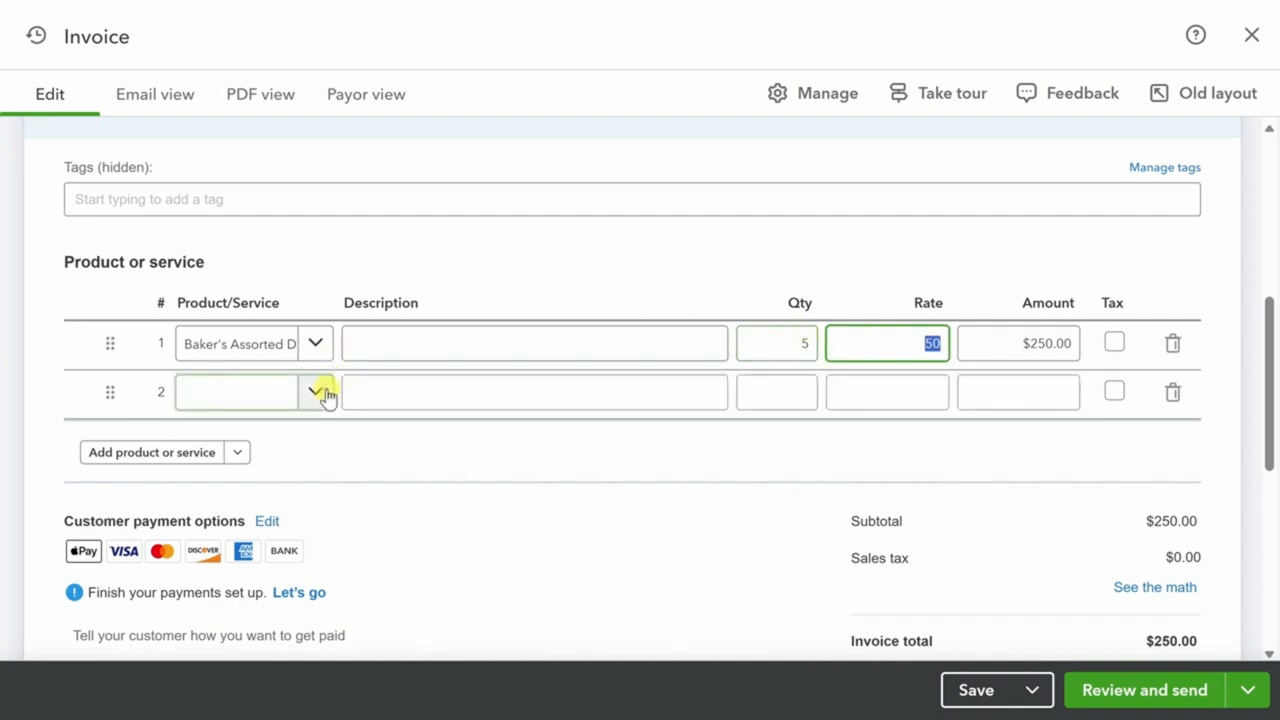
pyautogui.click(318, 396)
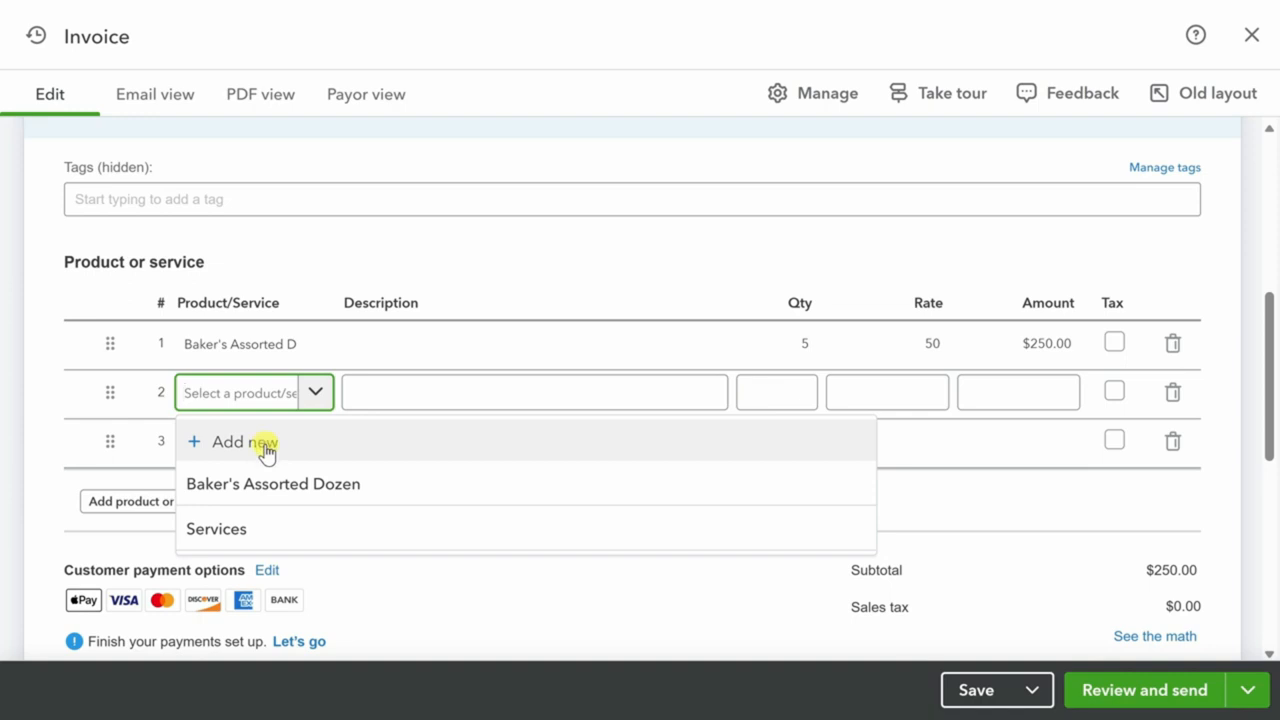
# Start a new product named Apple Fritters as a Non-inventory item.
pyautogui.click(264, 445)
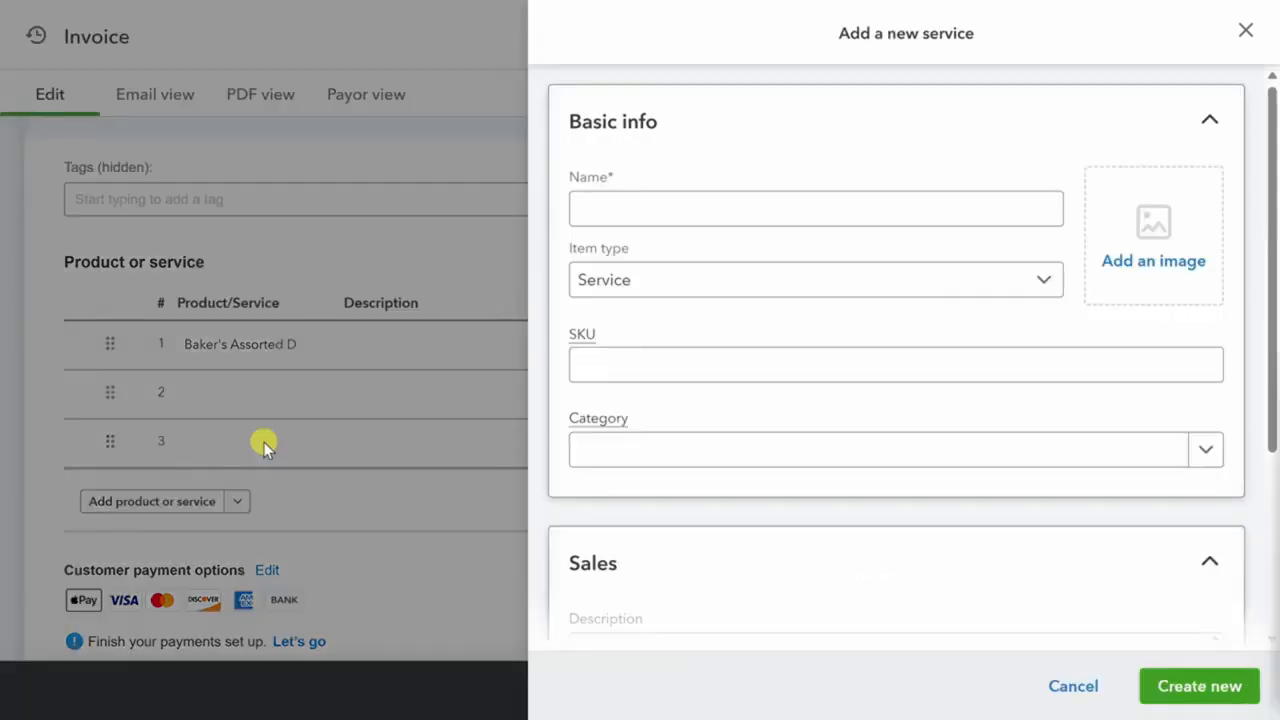
pyautogui.click(606, 211)
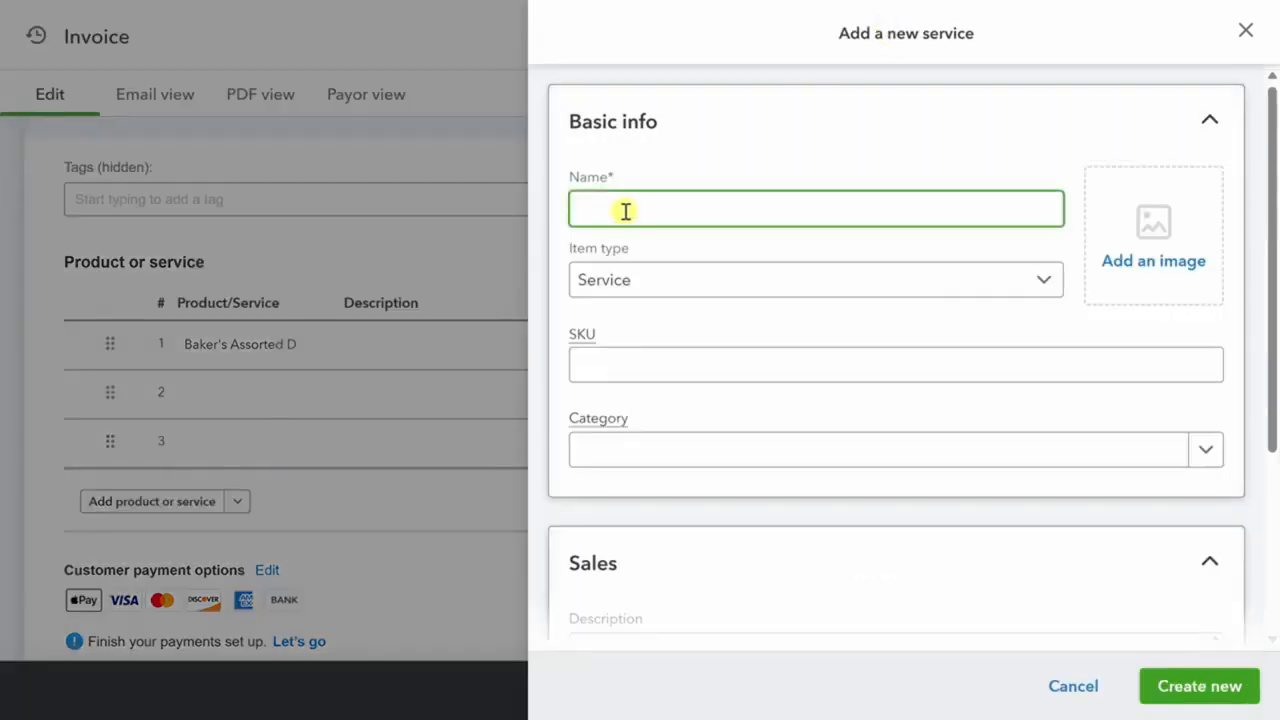
pyautogui.write('Apple Fritters')
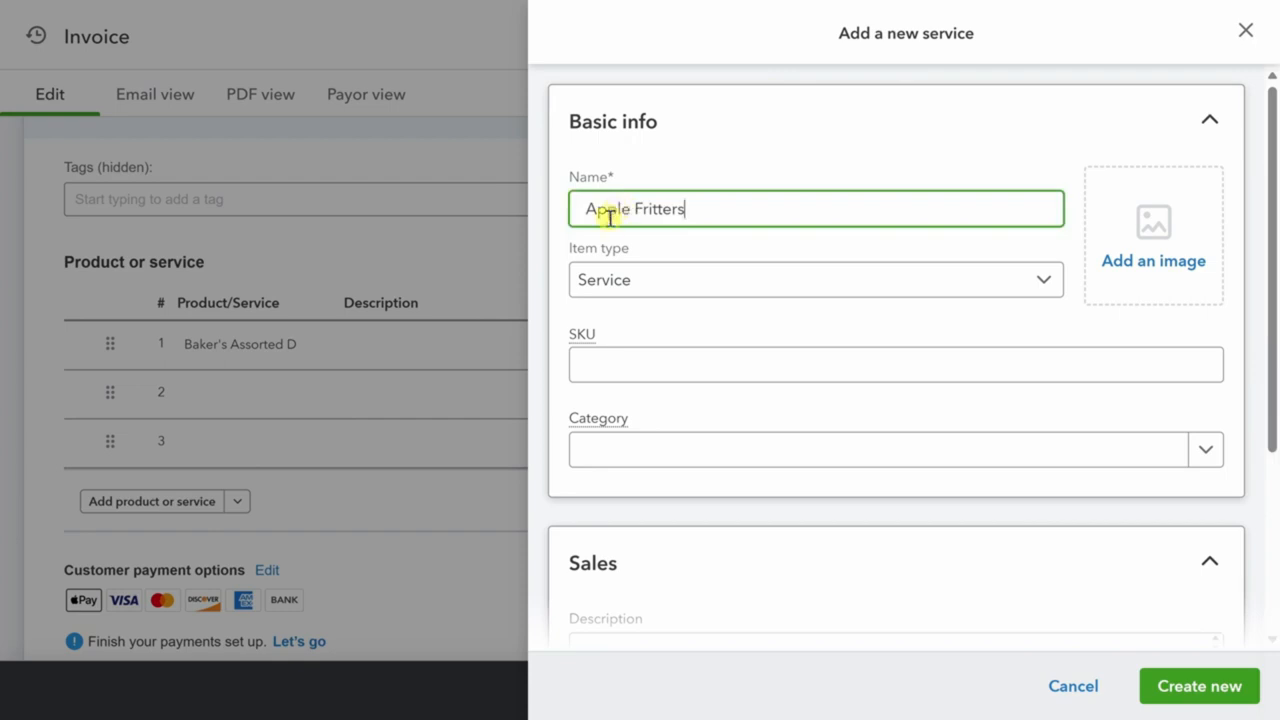
pyautogui.click(702, 283)
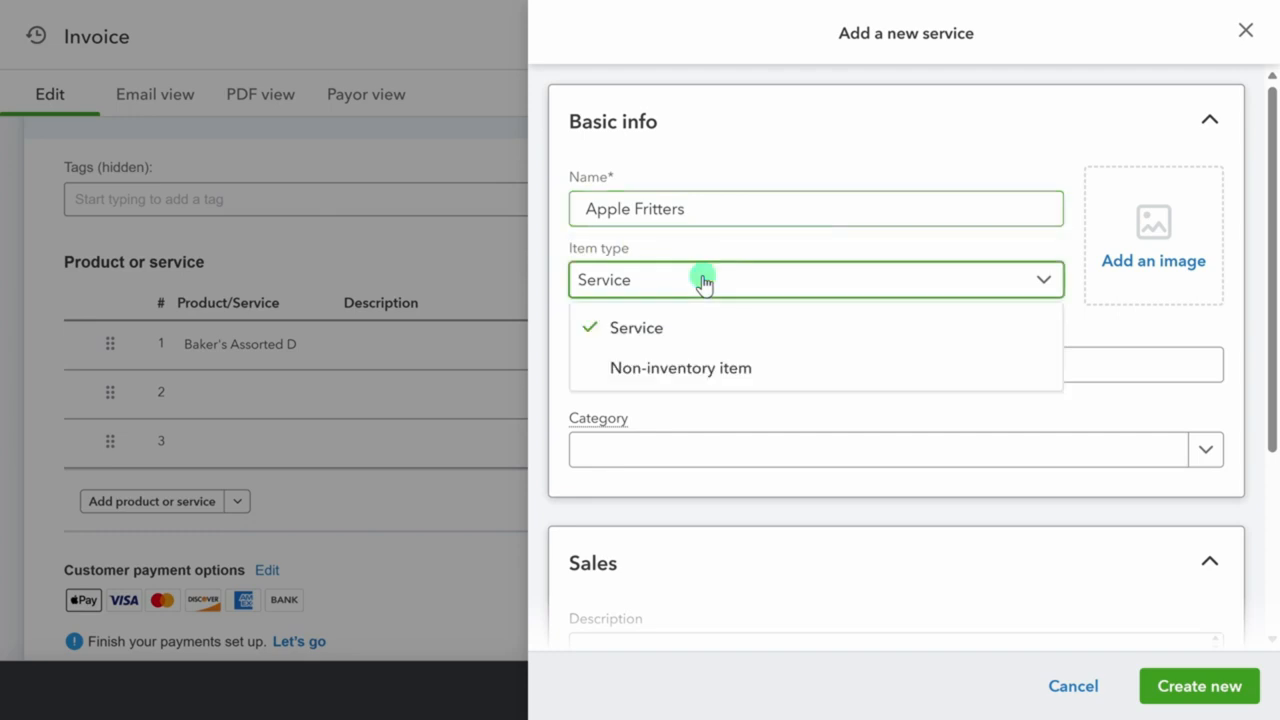
pyautogui.click(640, 368)
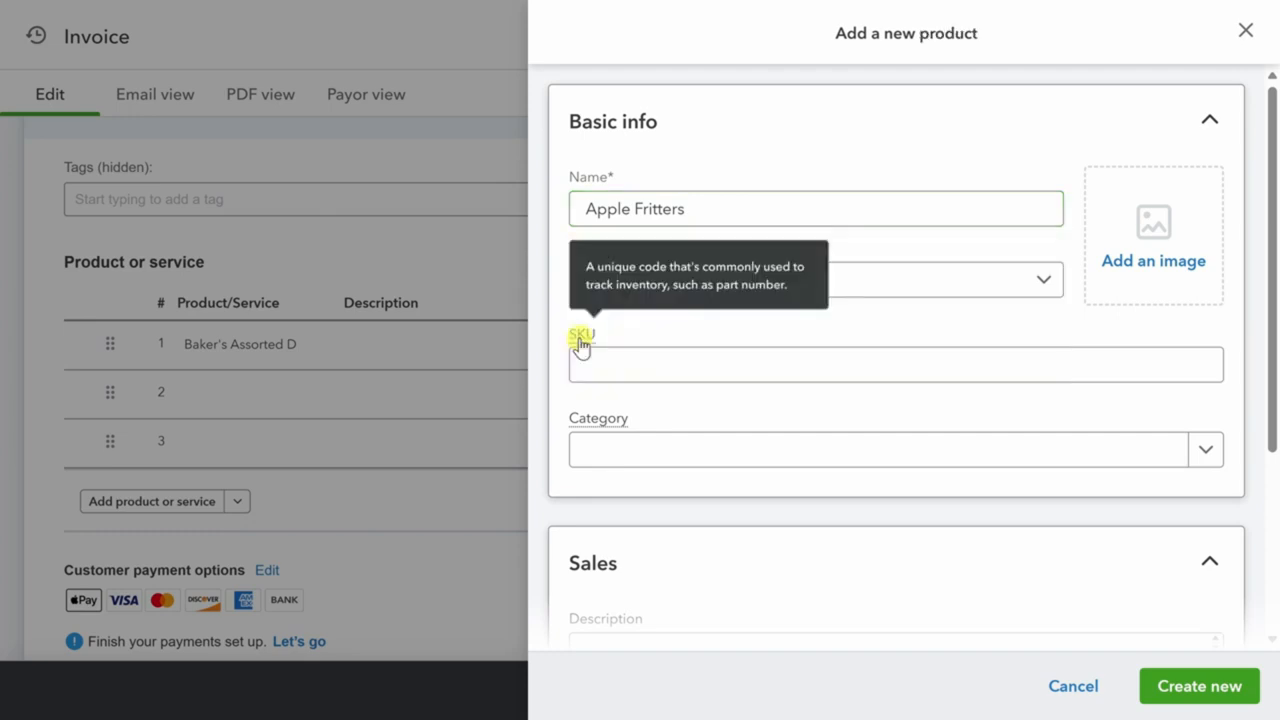
# Price Apple Fritters at 55 under Sales of Product Income and add it as invoice line 2.
pyautogui.click(700, 453)
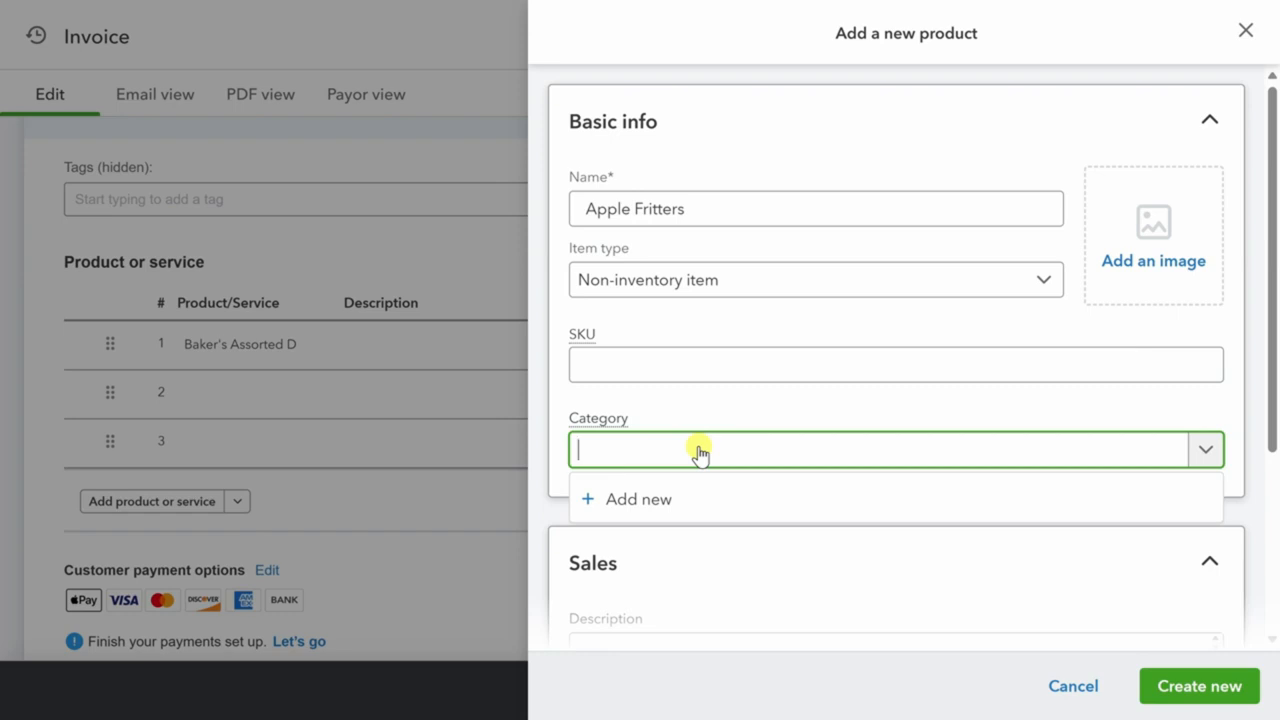
pyautogui.scroll(-2, 700, 452)
pyautogui.scroll(2, 700, 452)
pyautogui.scroll(-3, 700, 452)
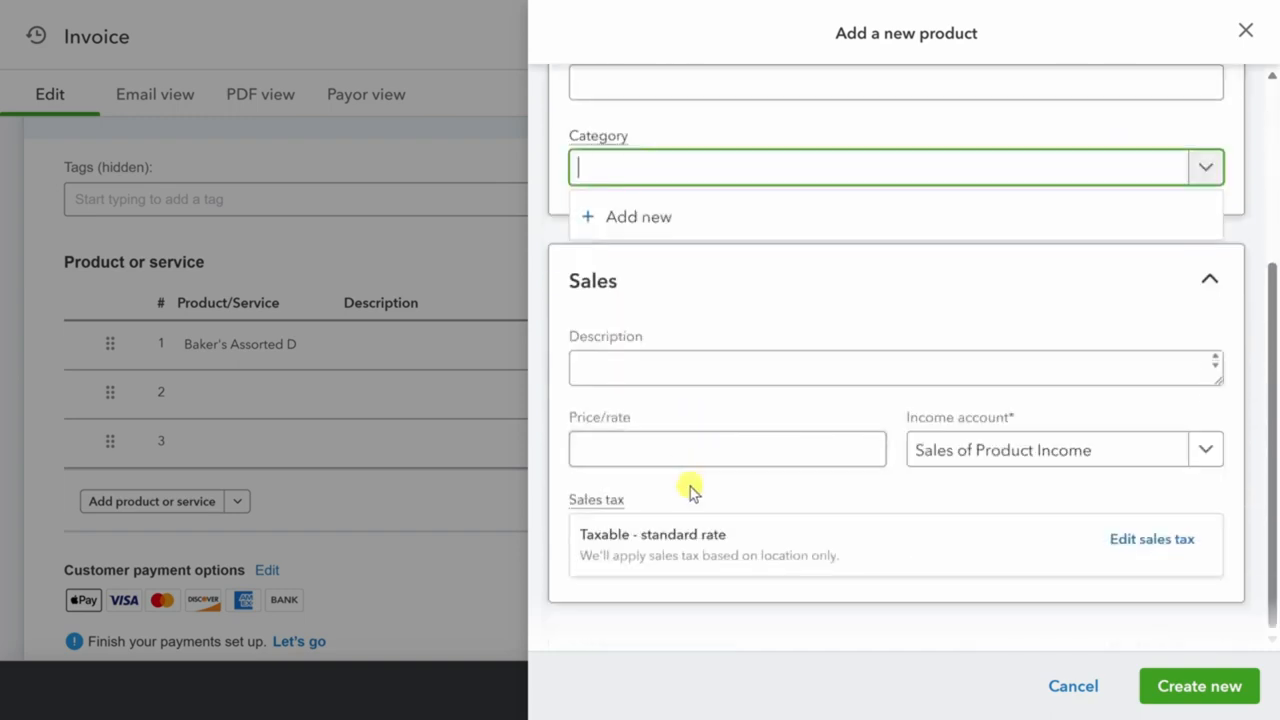
pyautogui.click(628, 366)
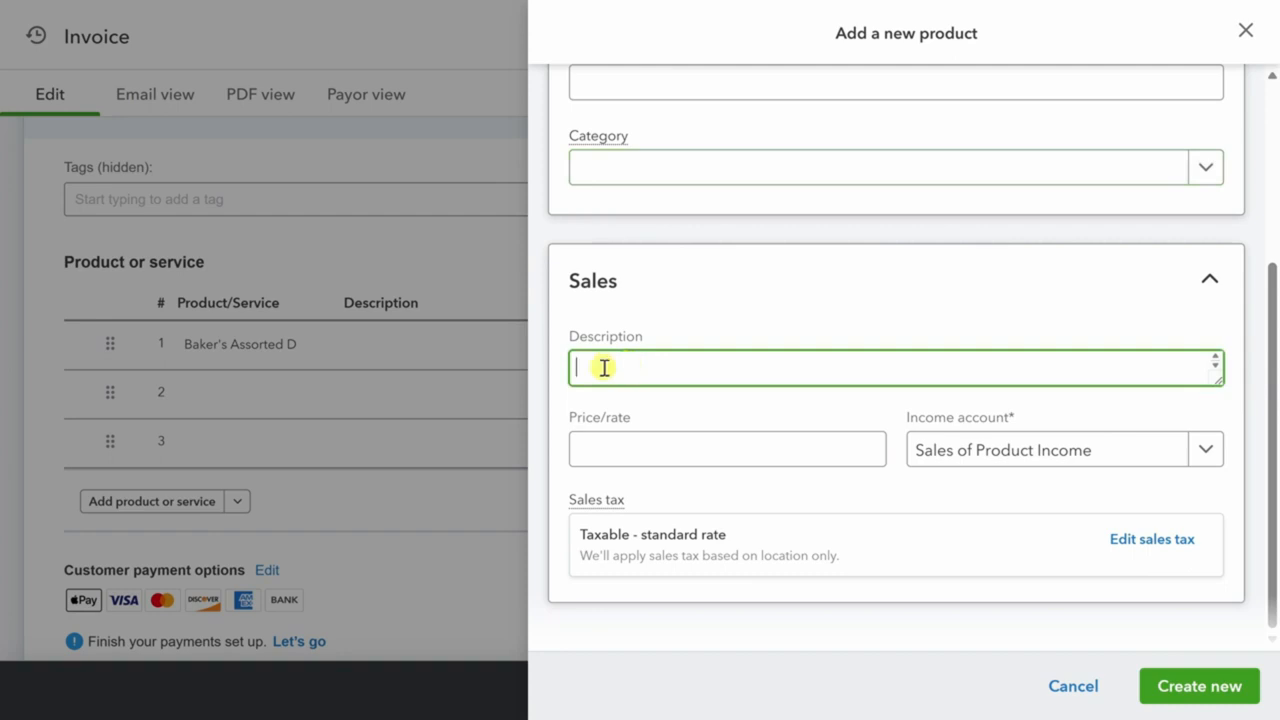
pyautogui.click(608, 450)
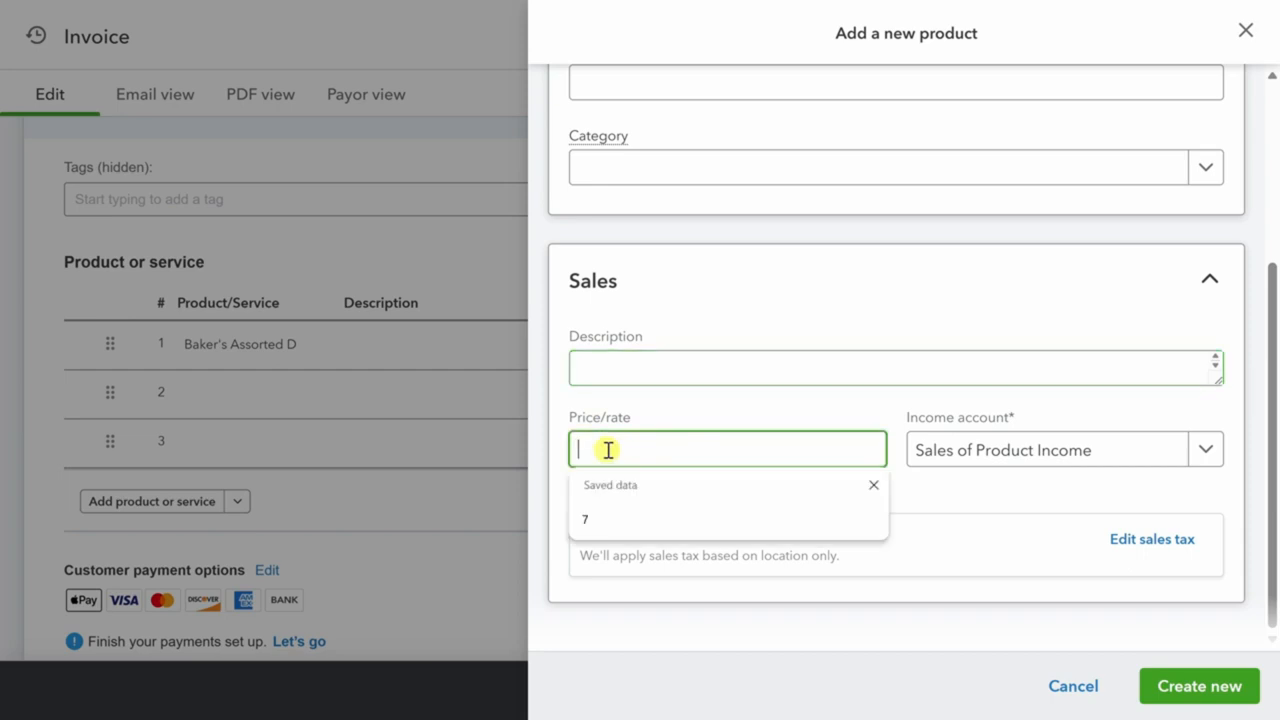
pyautogui.click(874, 485)
pyautogui.write('55')
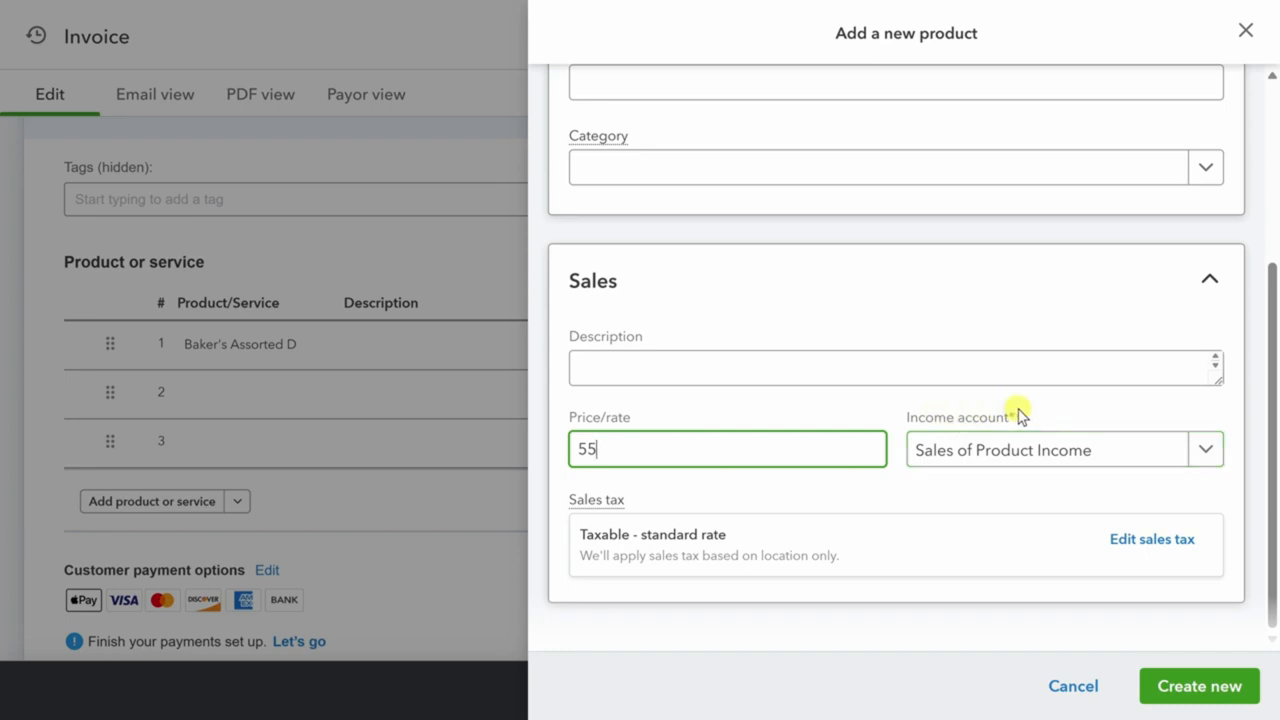
pyautogui.click(1210, 454)
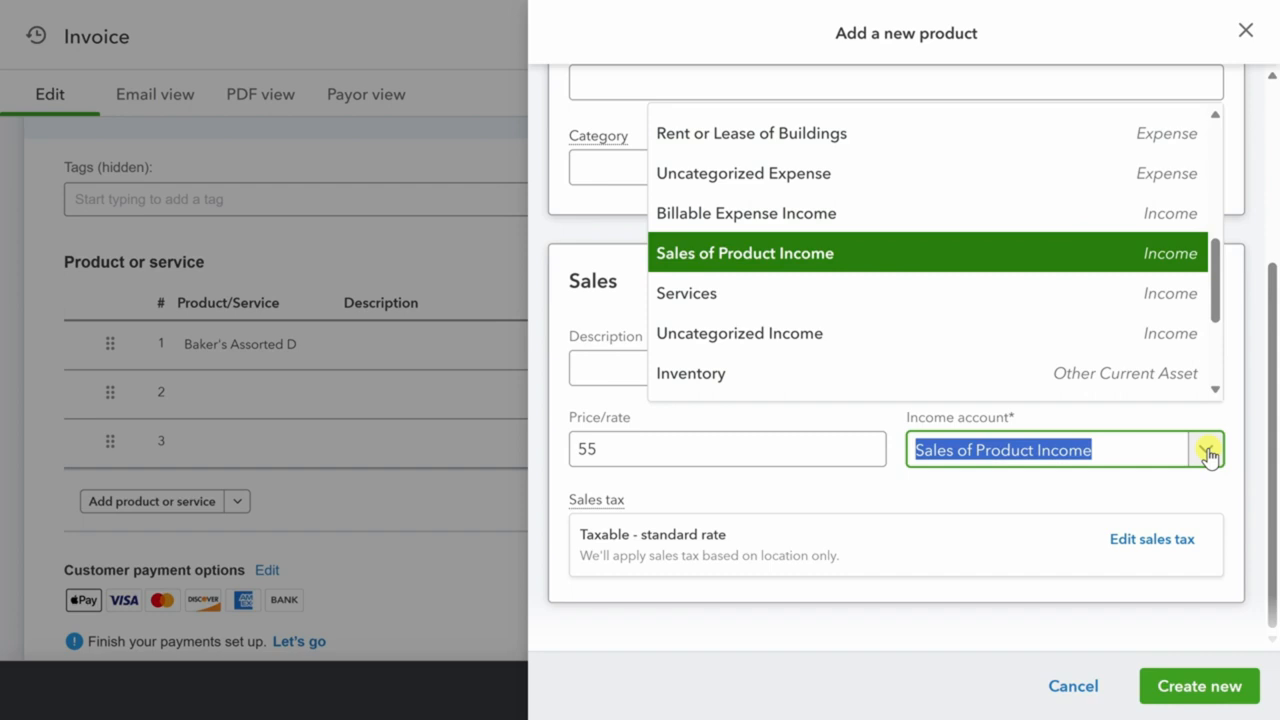
pyautogui.click(845, 256)
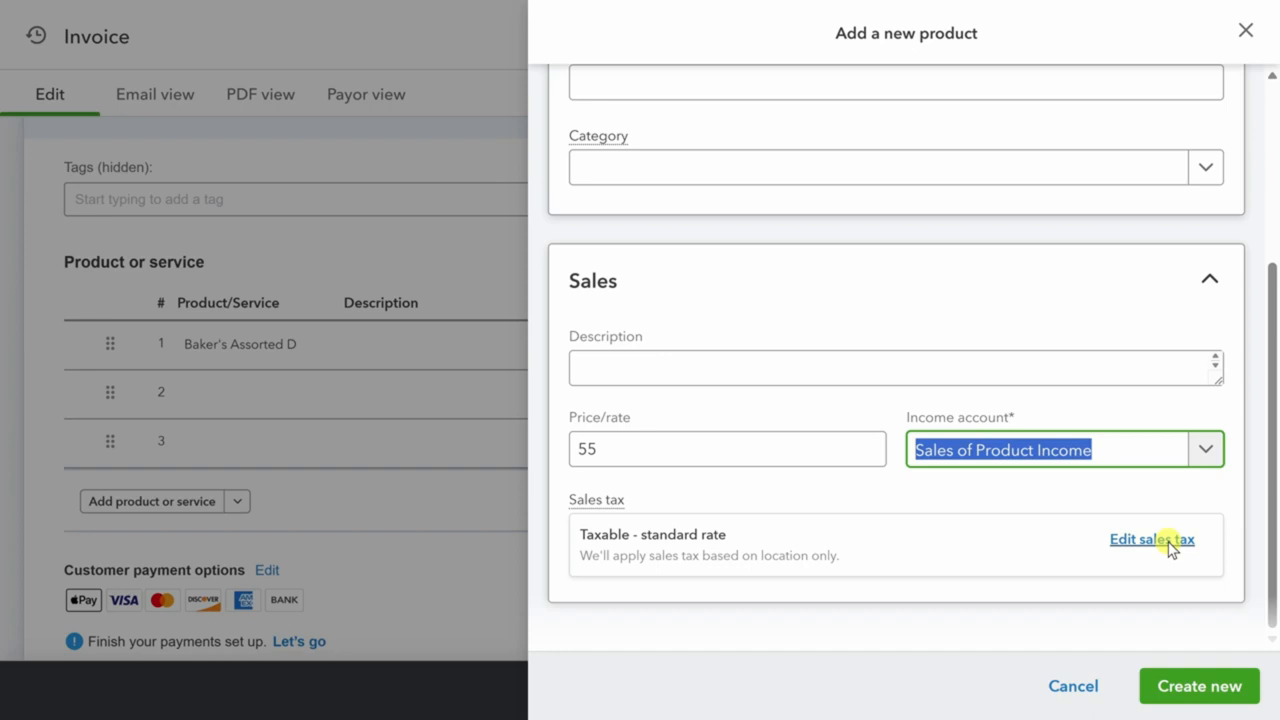
pyautogui.click(1185, 690)
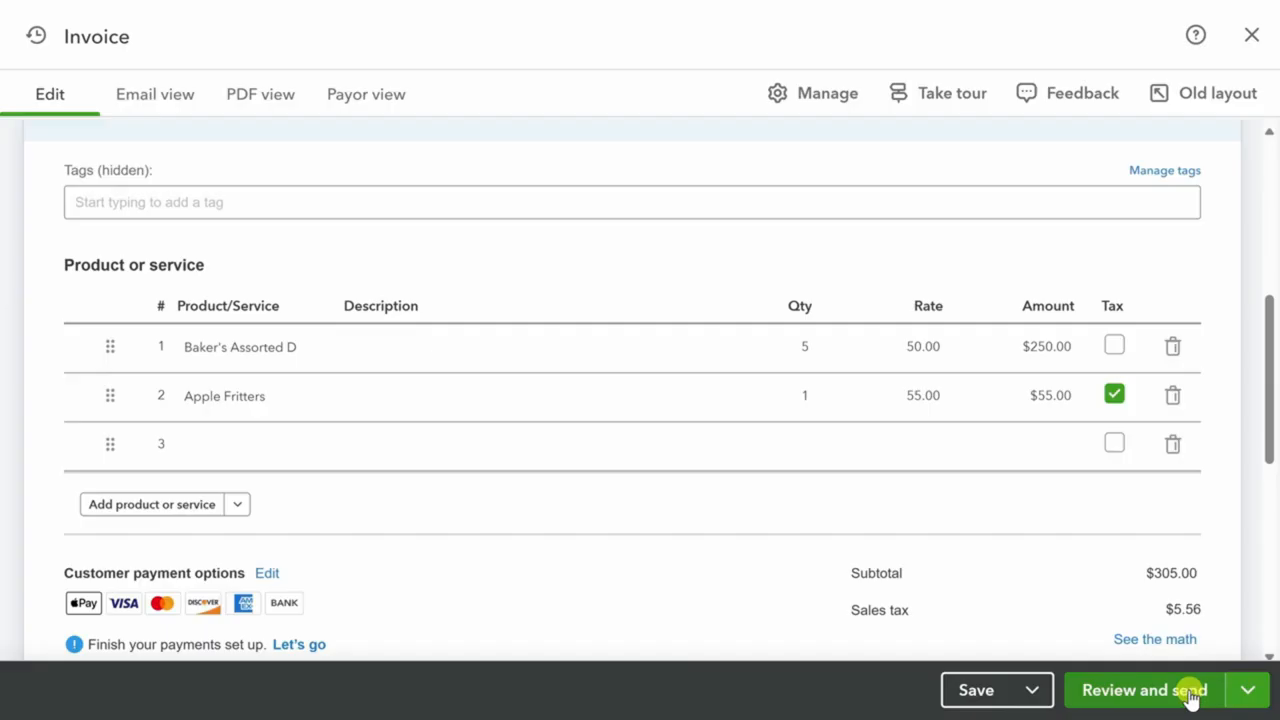
# Change the Apple Fritters quantity to 5, making that line $275.00.
pyautogui.click(791, 390)
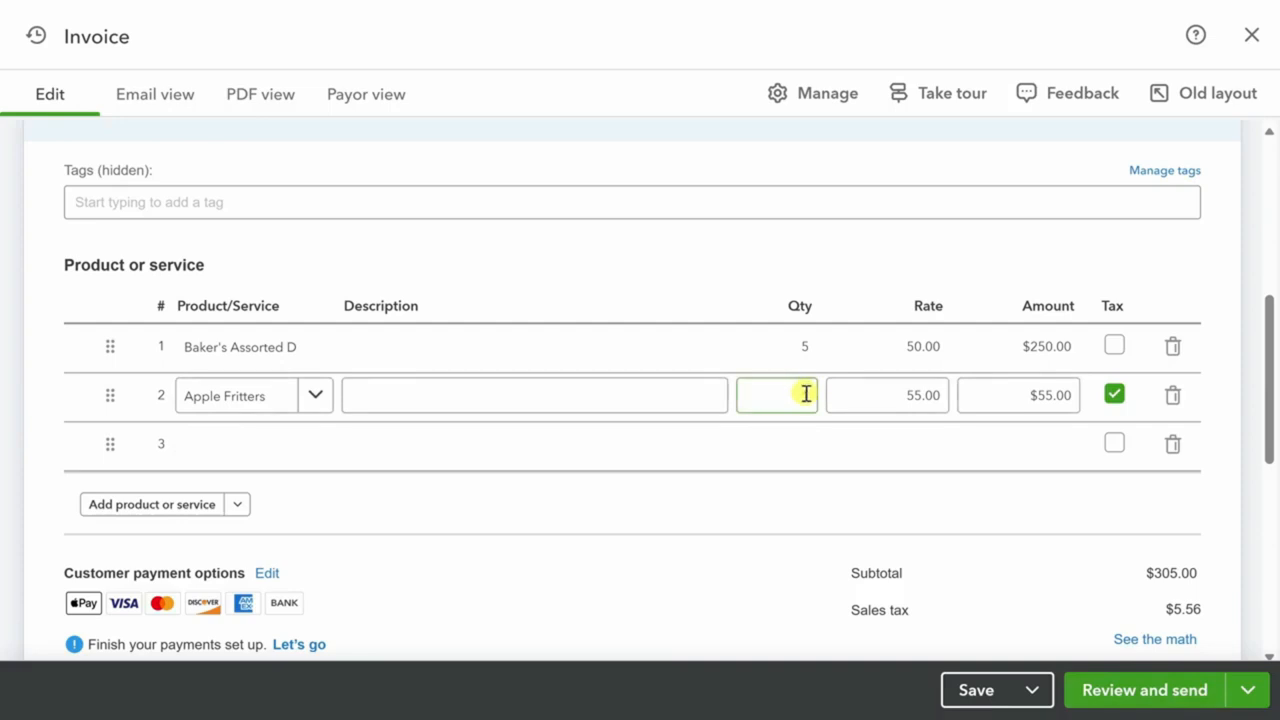
pyautogui.click(803, 394)
pyautogui.doubleClick(793, 397)
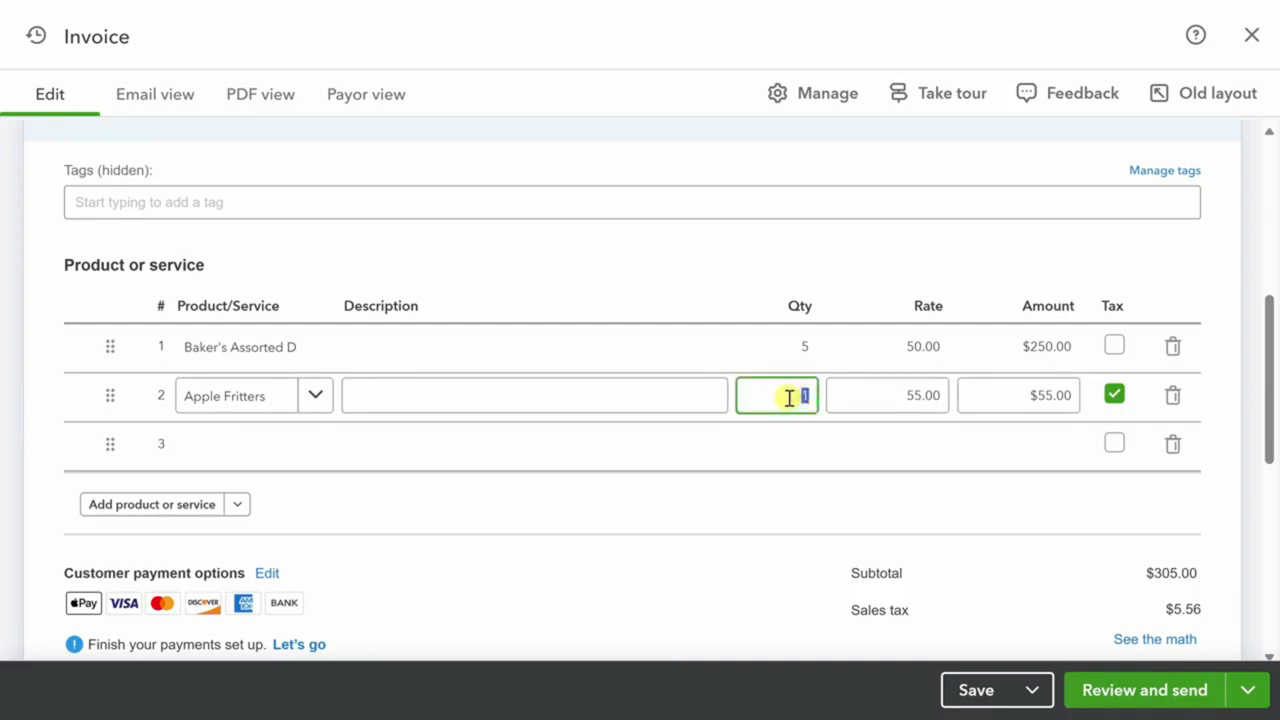
pyautogui.write('5')
pyautogui.press('Tab')
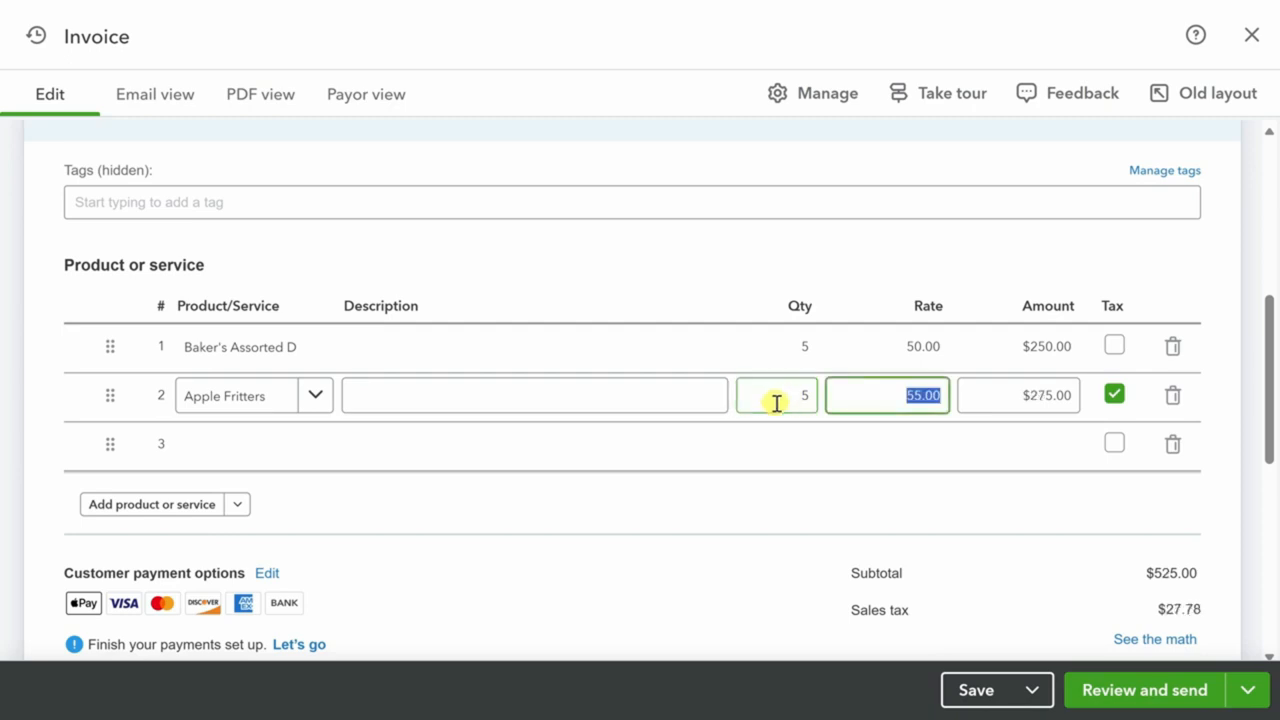
# Make the first line taxable and save invoice 1002 at $578.03 for review.
pyautogui.click(1116, 348)
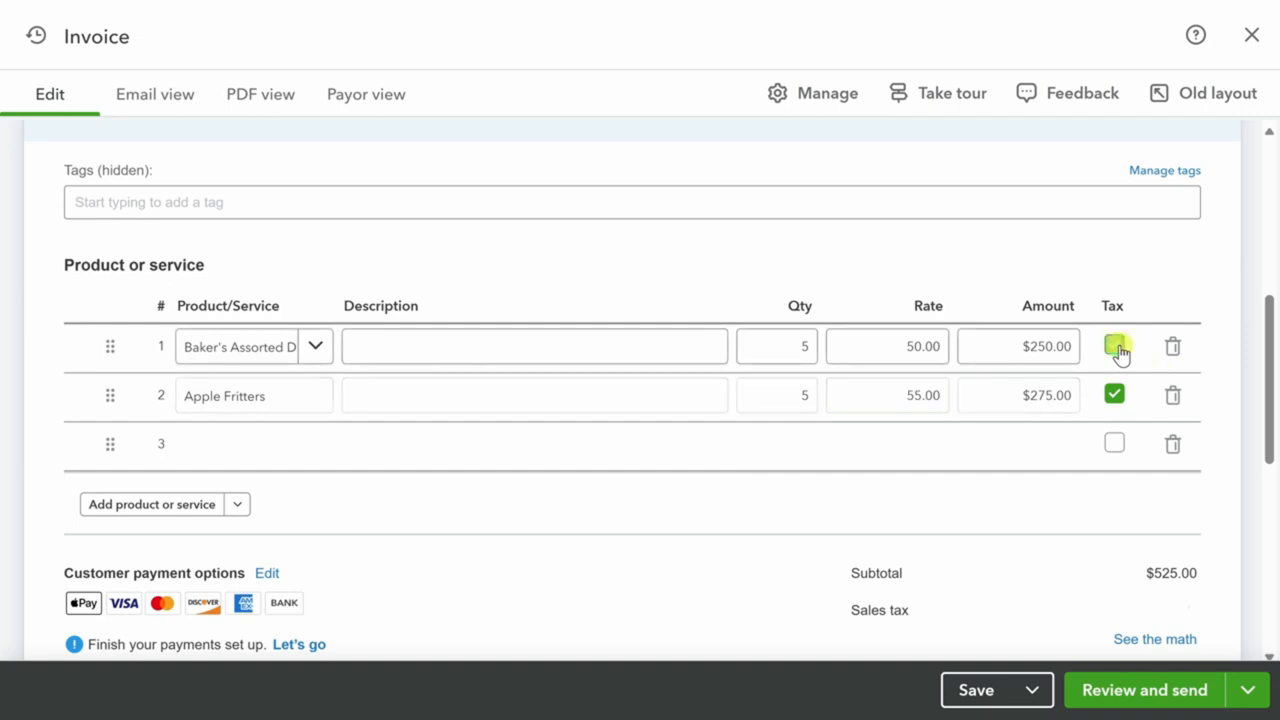
pyautogui.scroll(-3, 1243, 449)
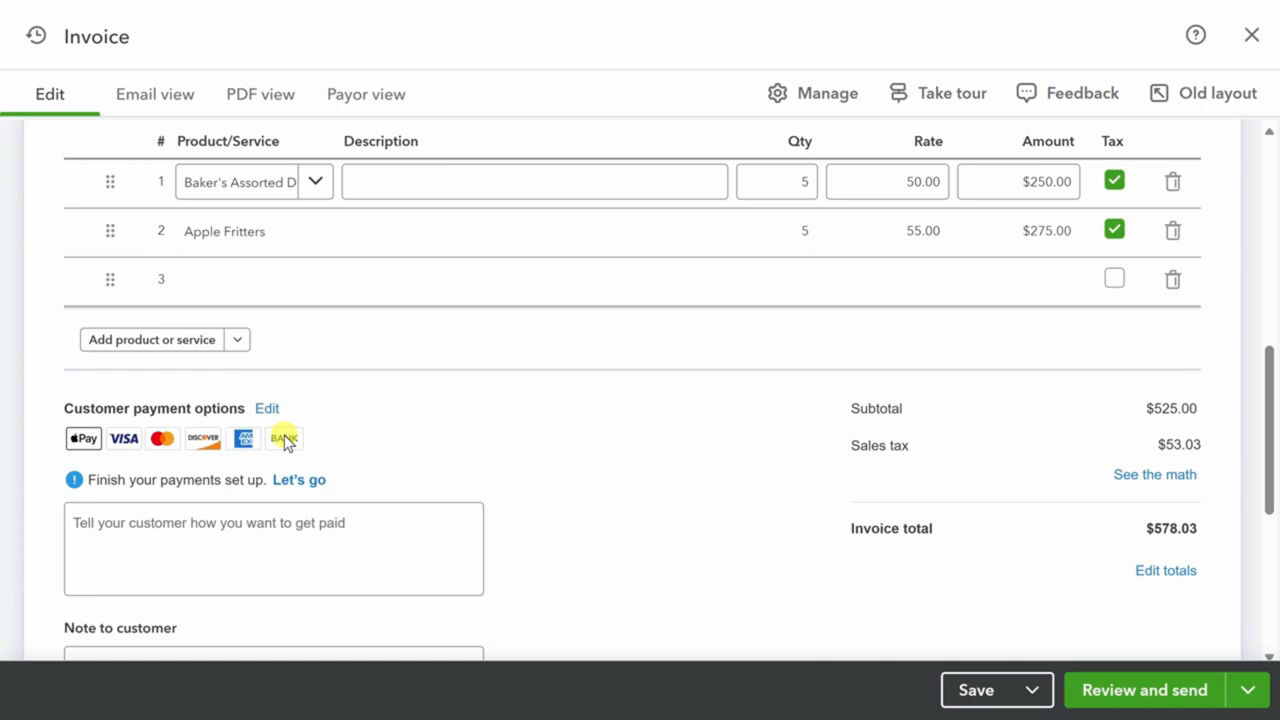
pyautogui.click(1187, 700)
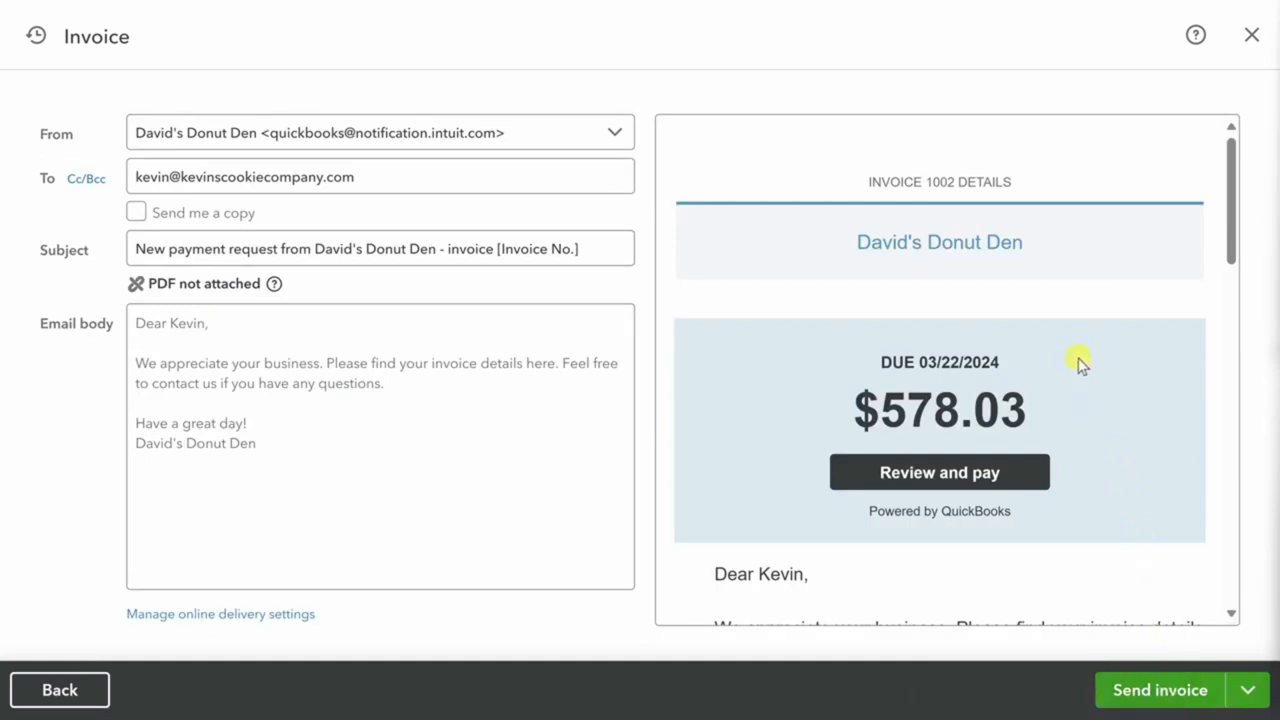
# Check the email preview ($525.00 subtotal, $53.03 tax) and send invoice 1002 to Kevin Cookie Company.
pyautogui.scroll(-3, 1080, 365)
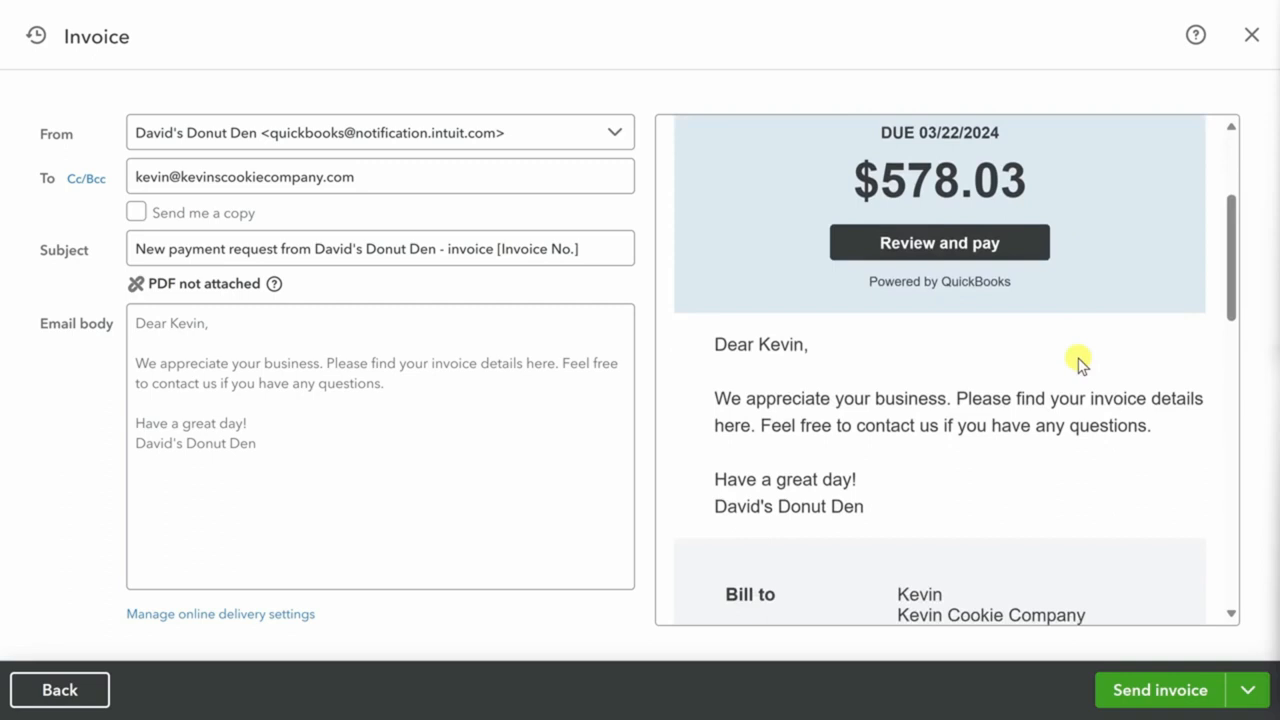
pyautogui.scroll(-5, 1080, 365)
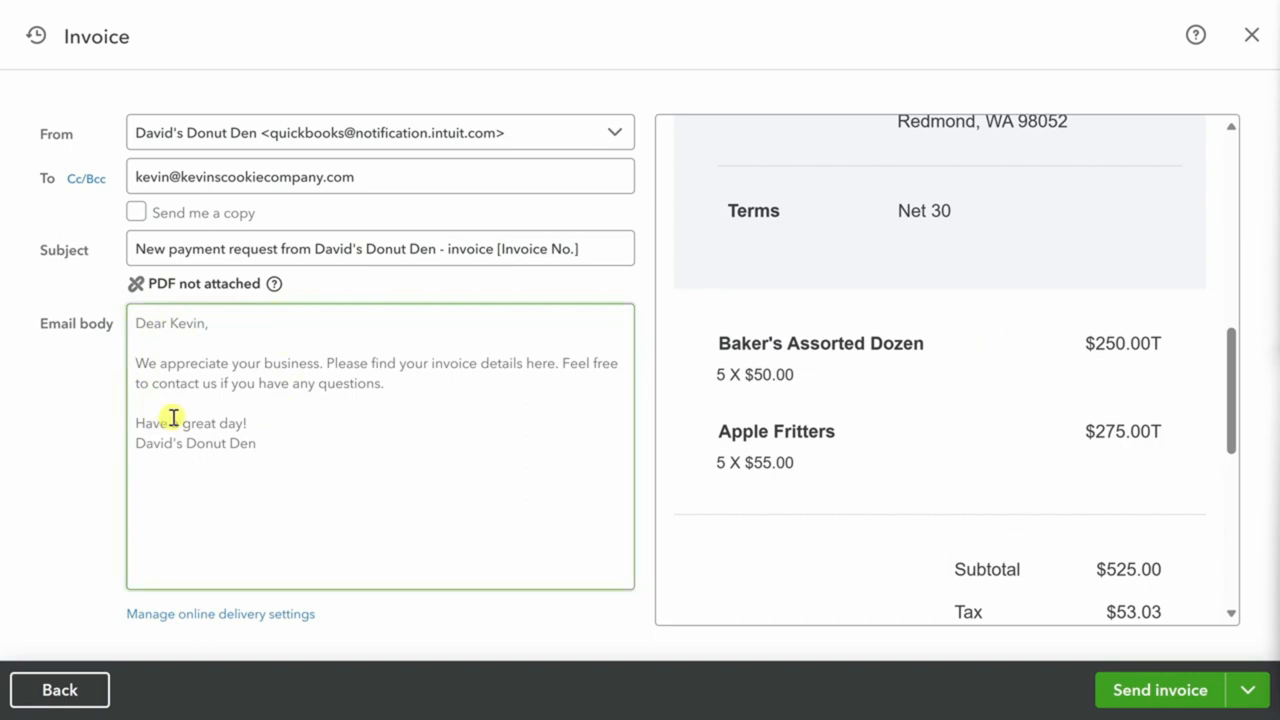
pyautogui.click(1192, 704)
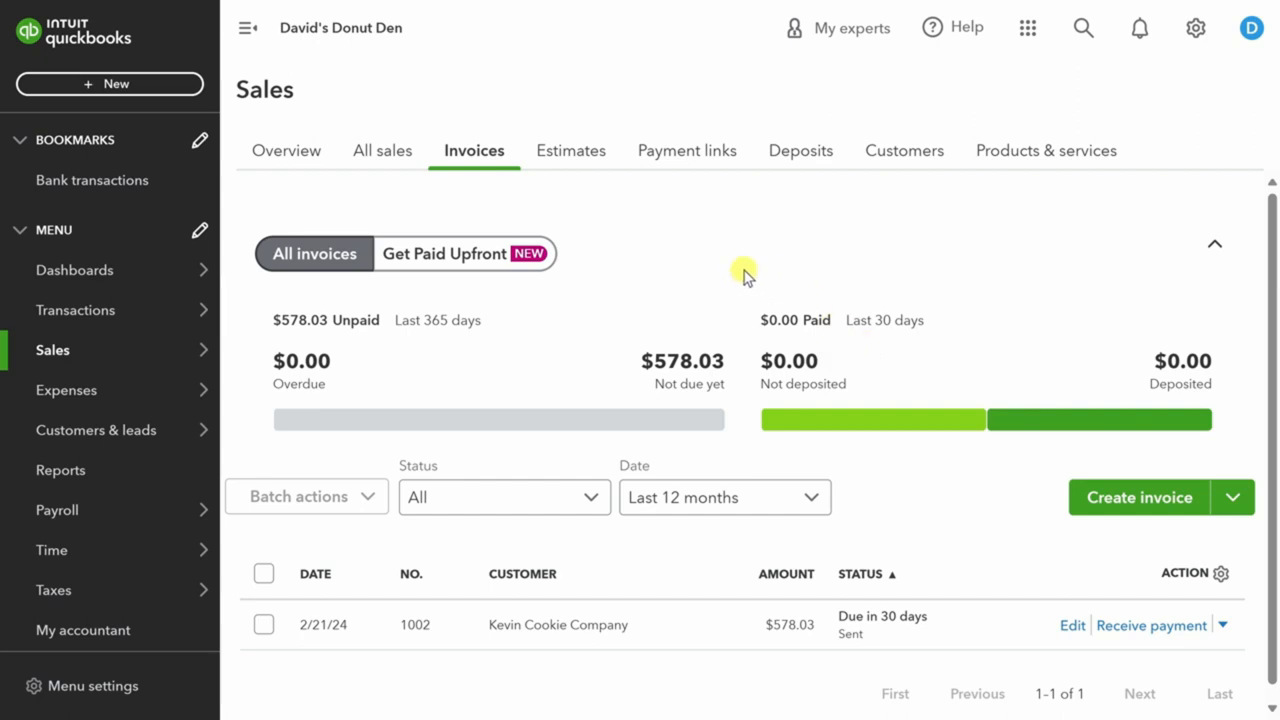
# Upload the Carla's Cups bill PDF from the computer into Bills for review.
pyautogui.moveTo(106, 394)
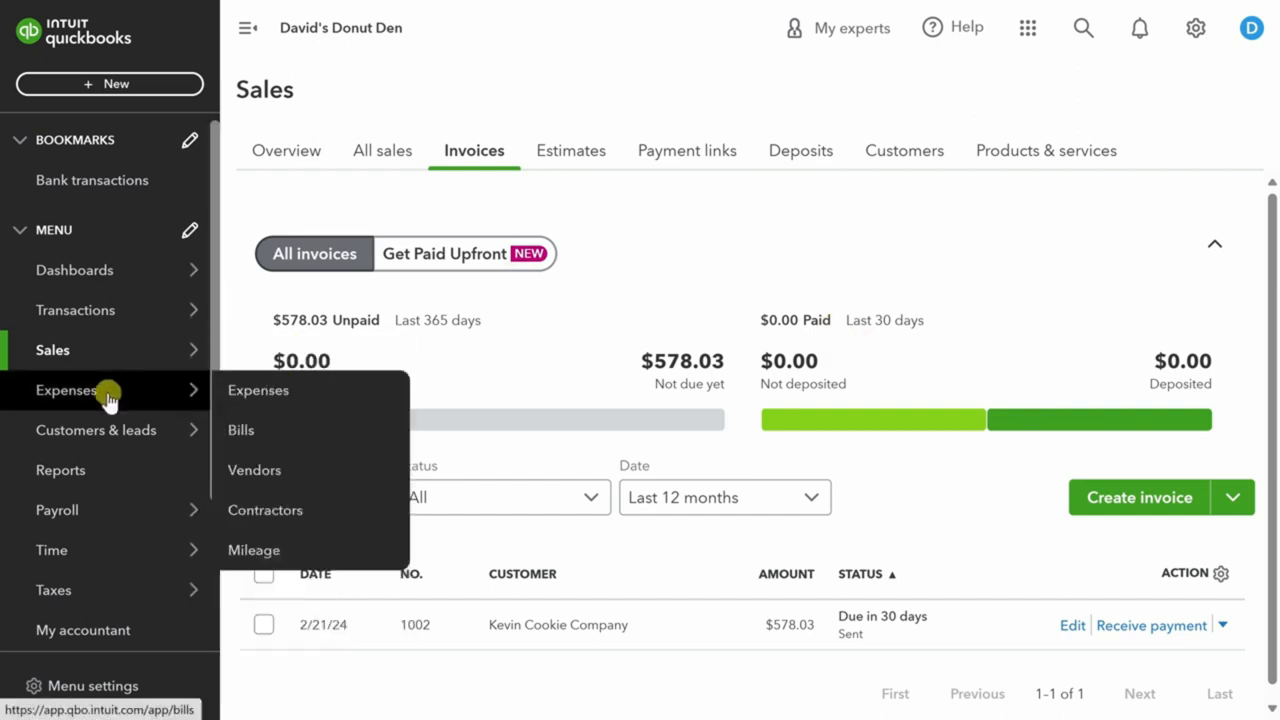
pyautogui.click(245, 430)
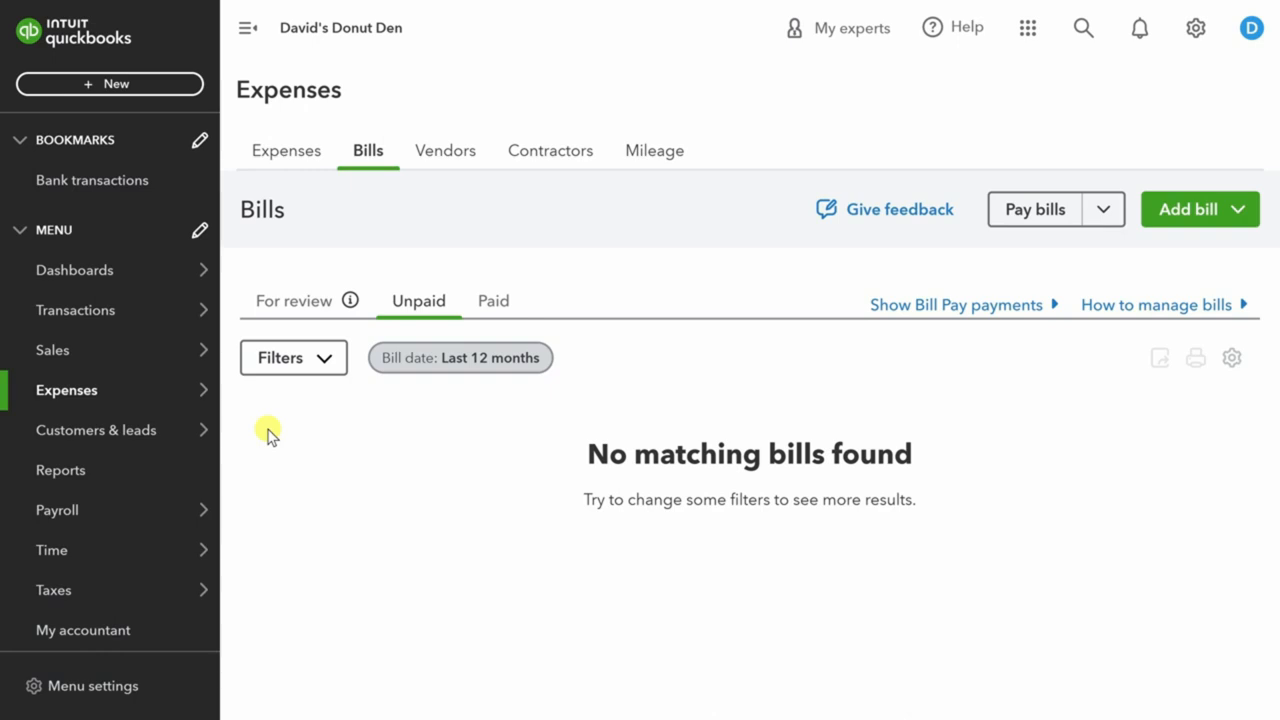
pyautogui.click(1198, 214)
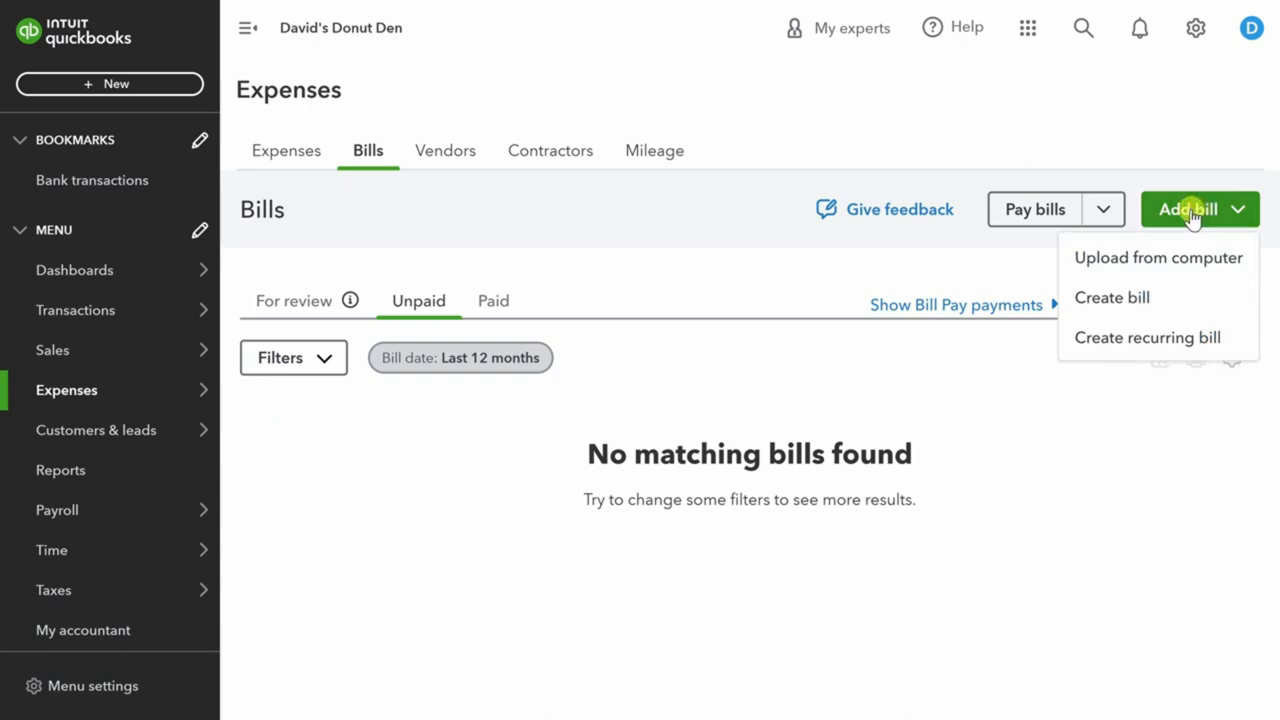
pyautogui.click(1180, 259)
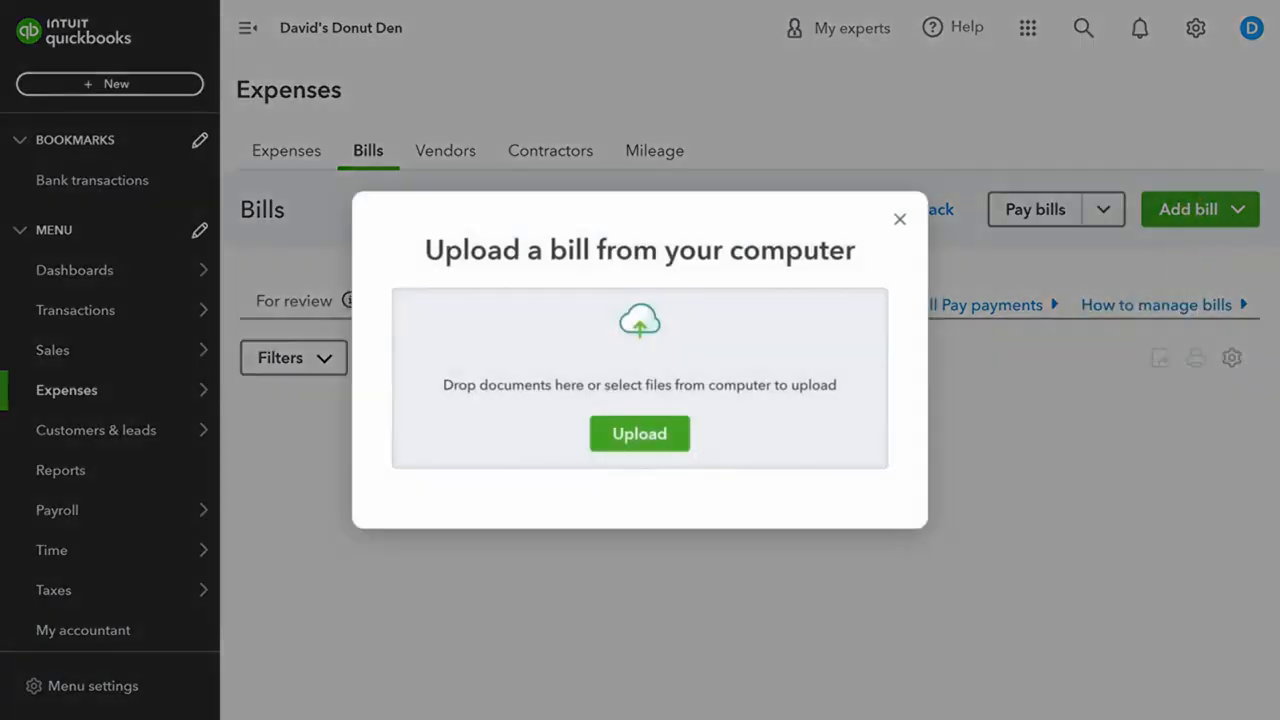
pyautogui.moveTo(780, 243); pyautogui.dragTo(634, 372)
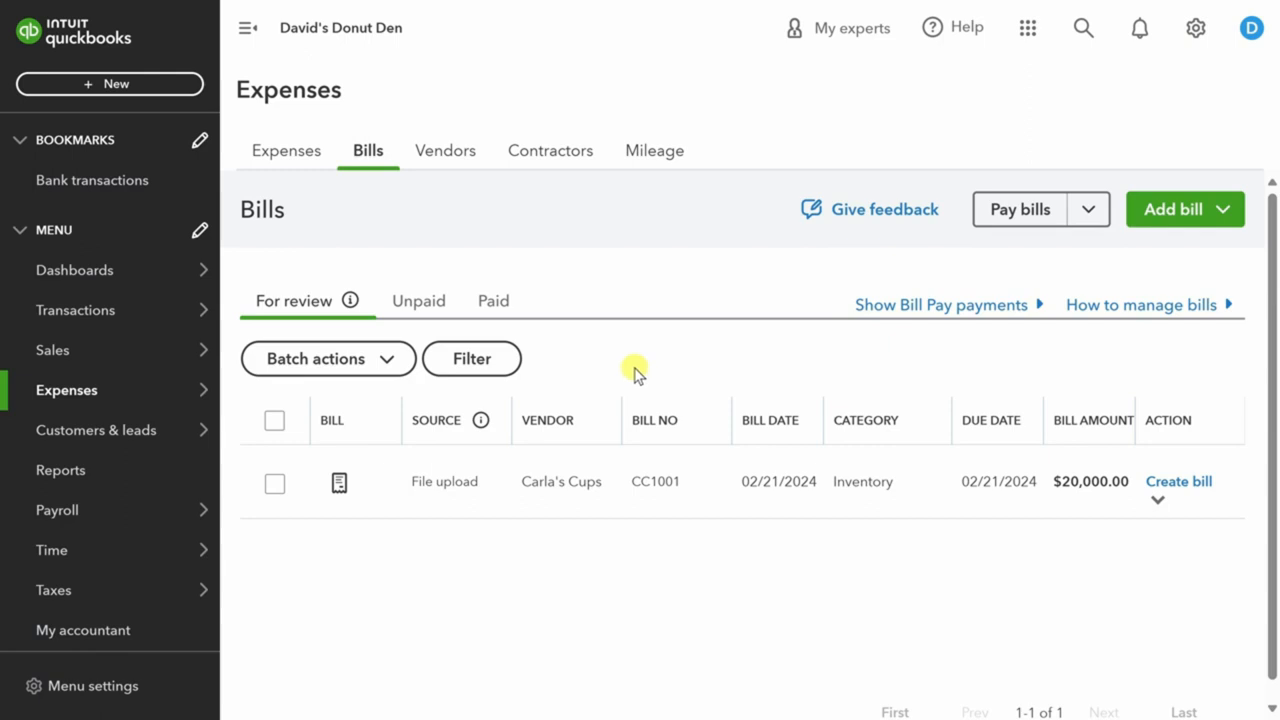
# Create the reviewed Carla's Cups bill and view it among Unpaid bills, $20,000.00 due 02/21/2024.
pyautogui.moveTo(339, 484)
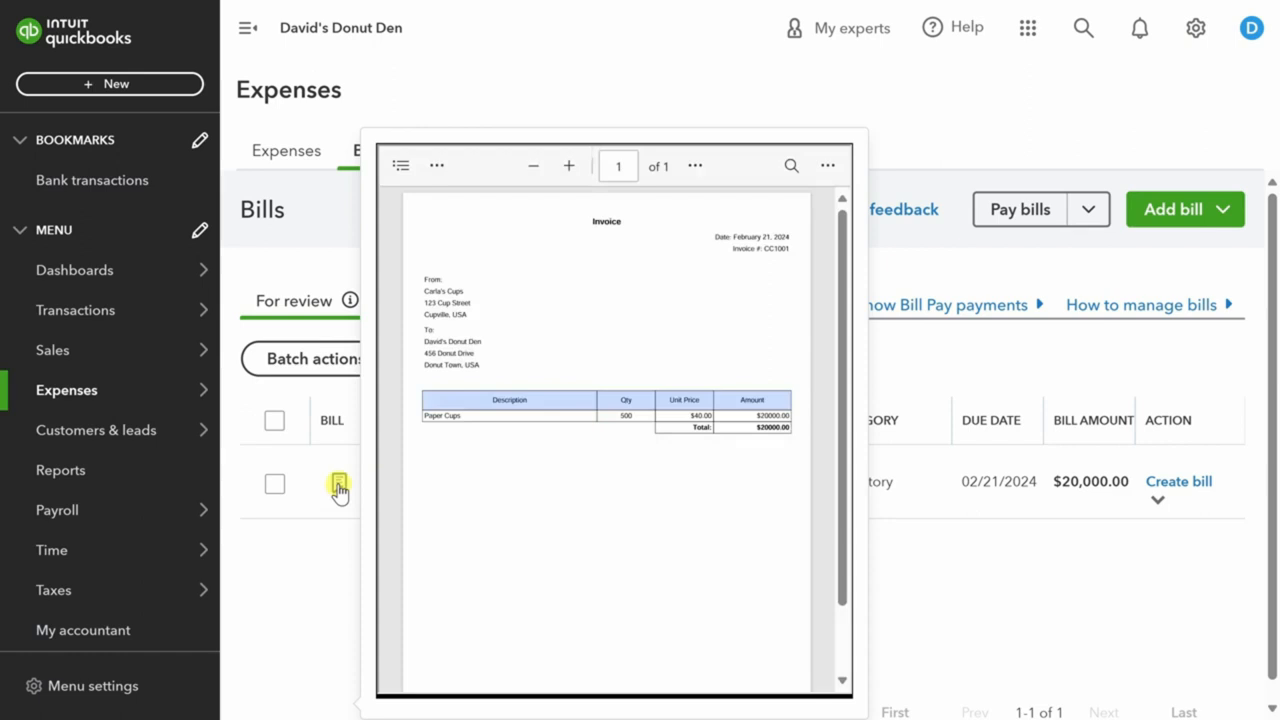
pyautogui.click(1162, 484)
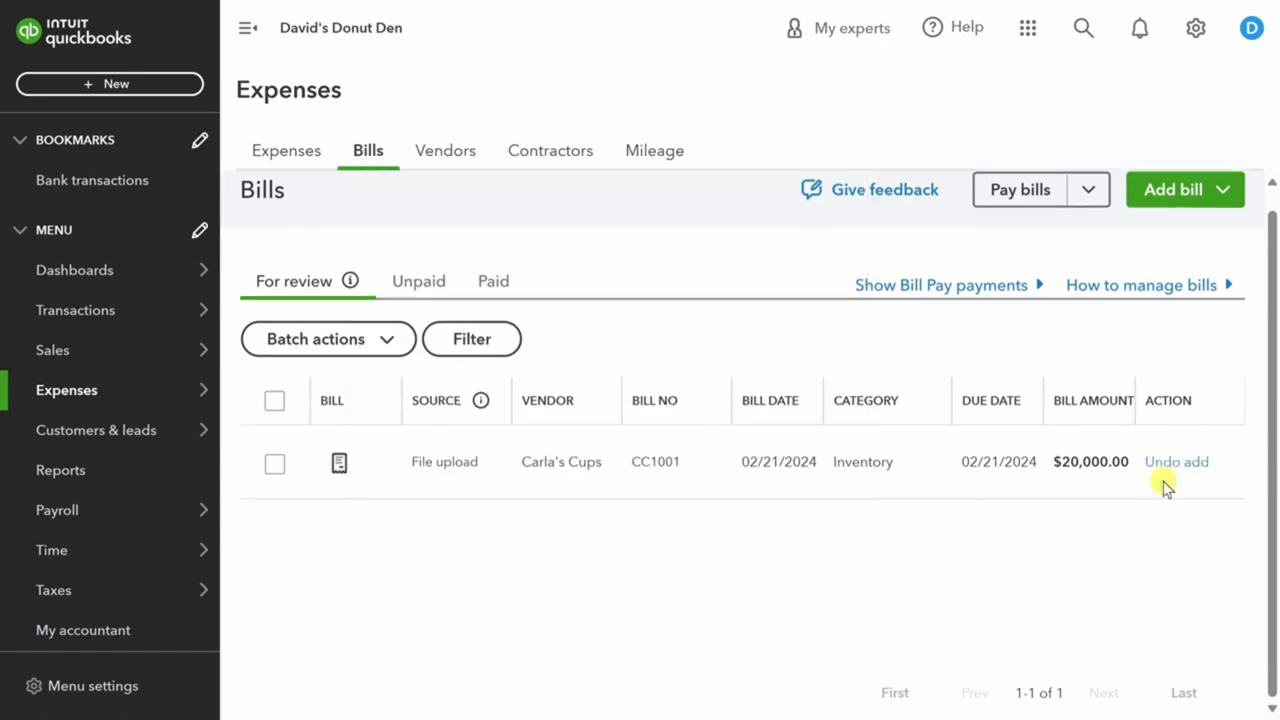
pyautogui.click(420, 290)
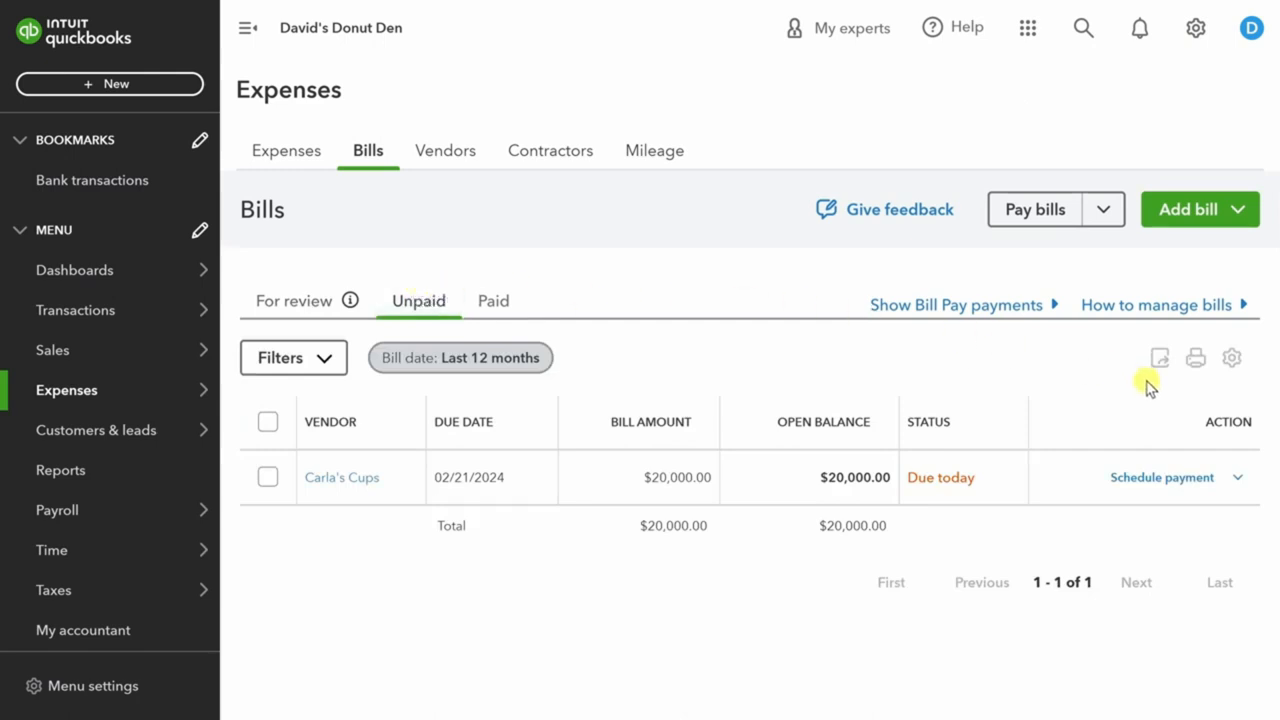
# Pay the $20,000.00 Carla's Cups bill using the free Basic bill pay plan.
pyautogui.click(1160, 478)
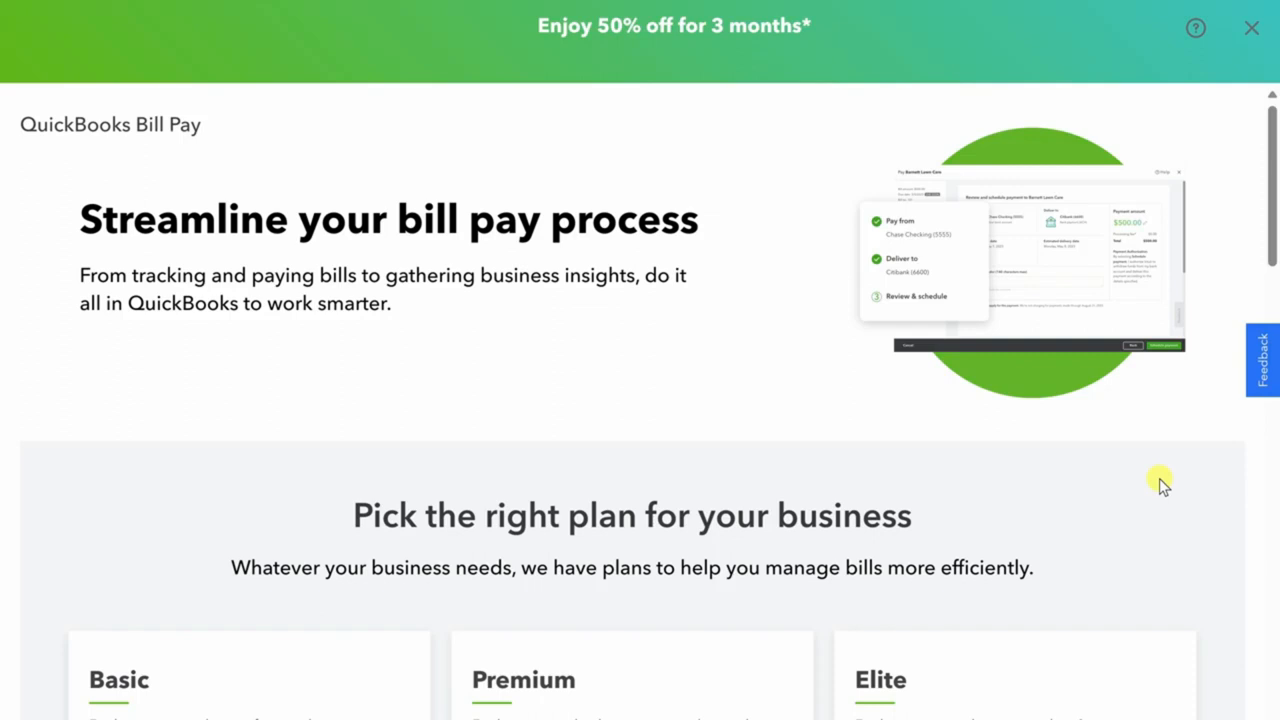
pyautogui.scroll(-4, 1160, 484)
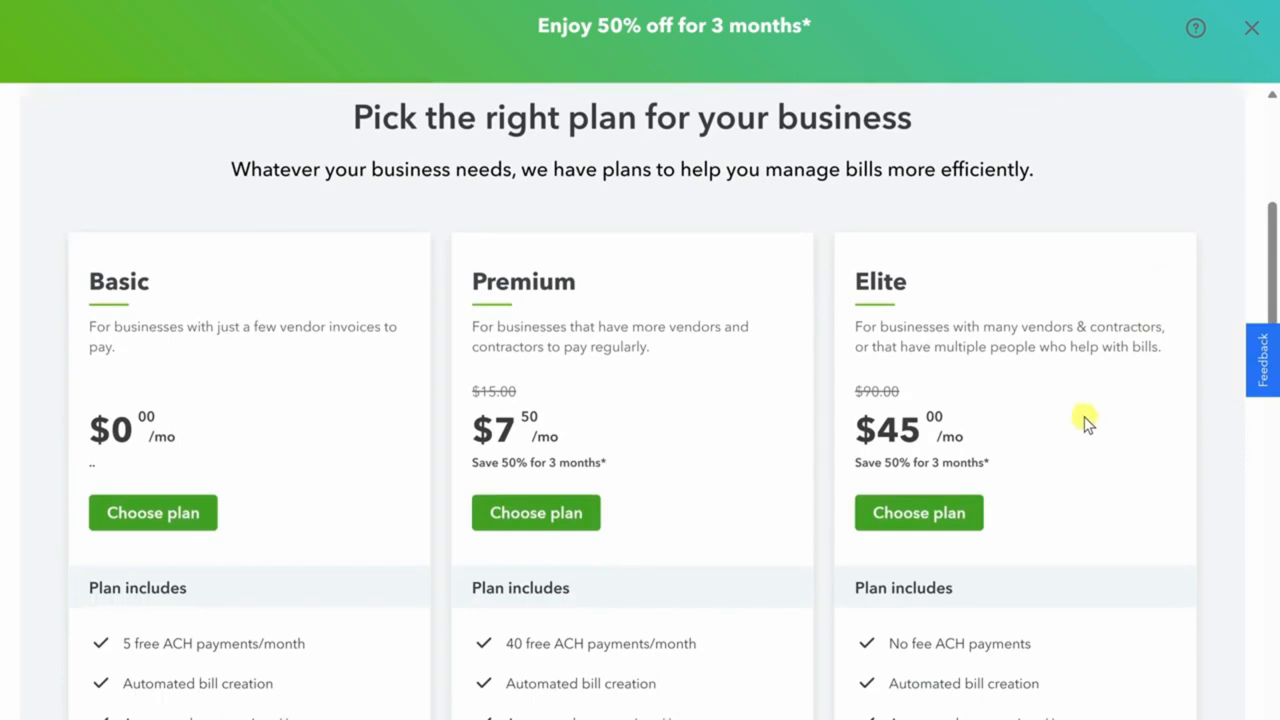
pyautogui.scroll(-2, 75, 398)
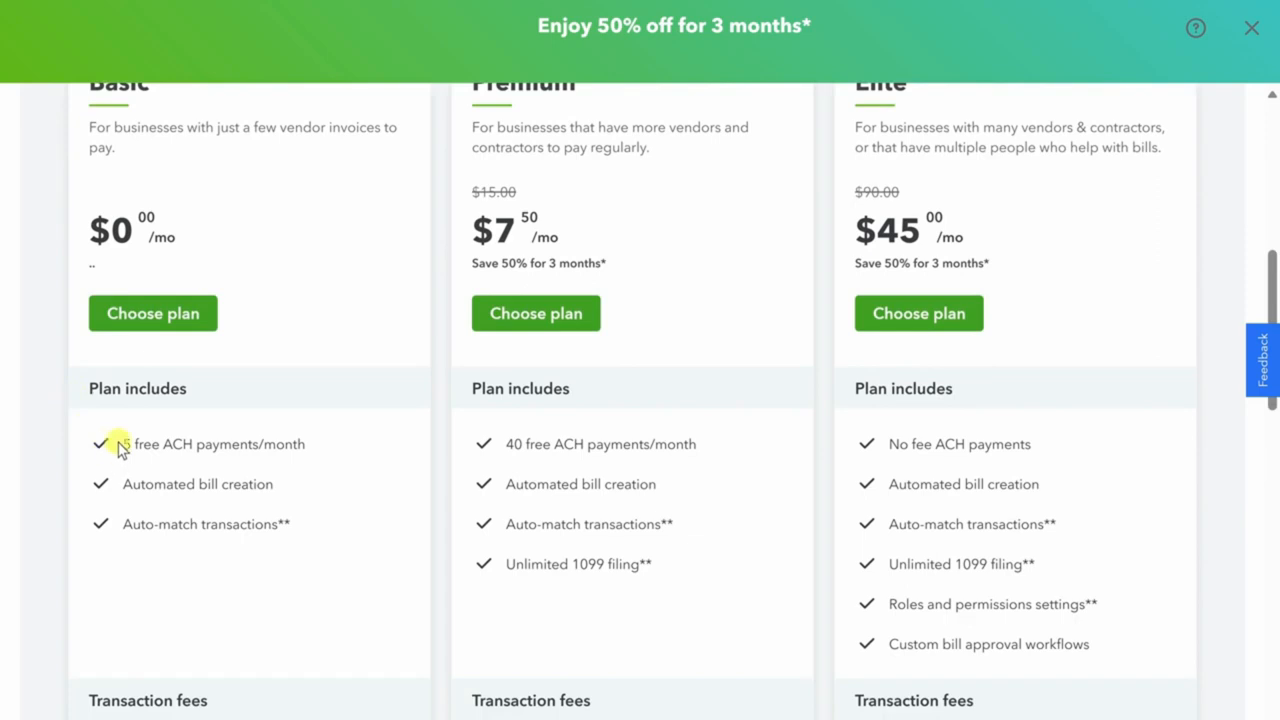
pyautogui.scroll(-3, 112, 452)
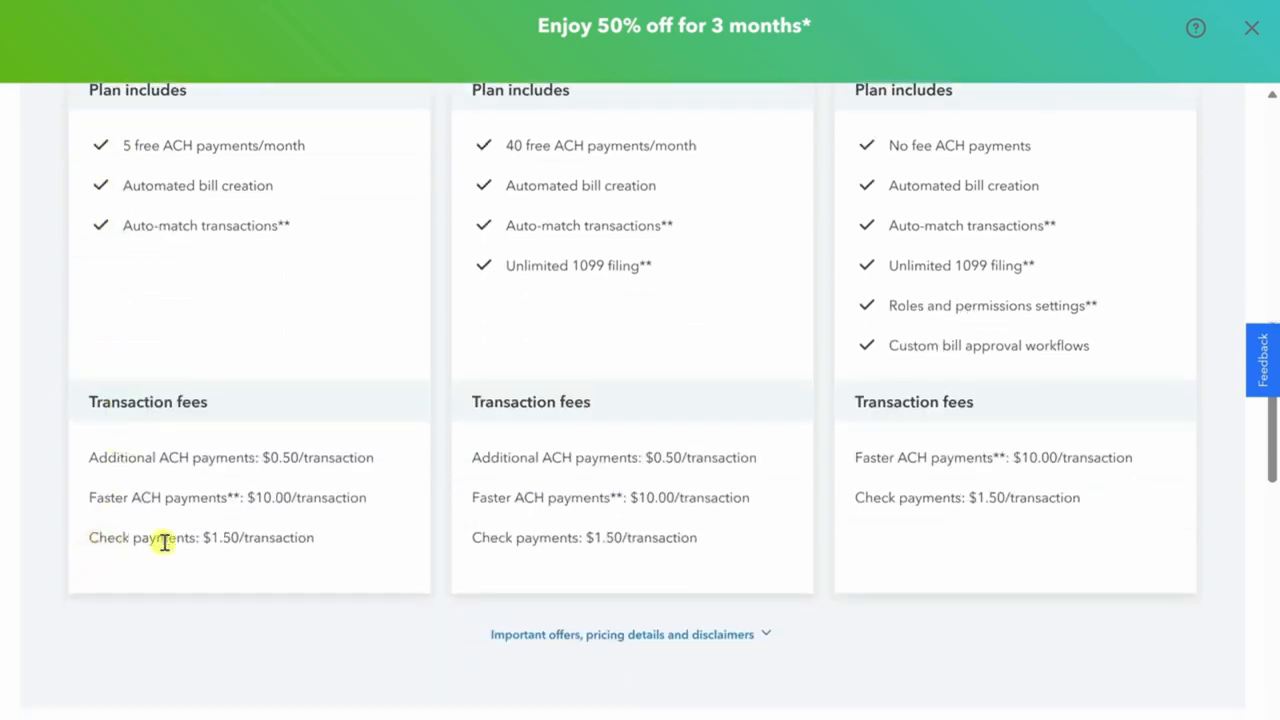
pyautogui.scroll(4, 171, 531)
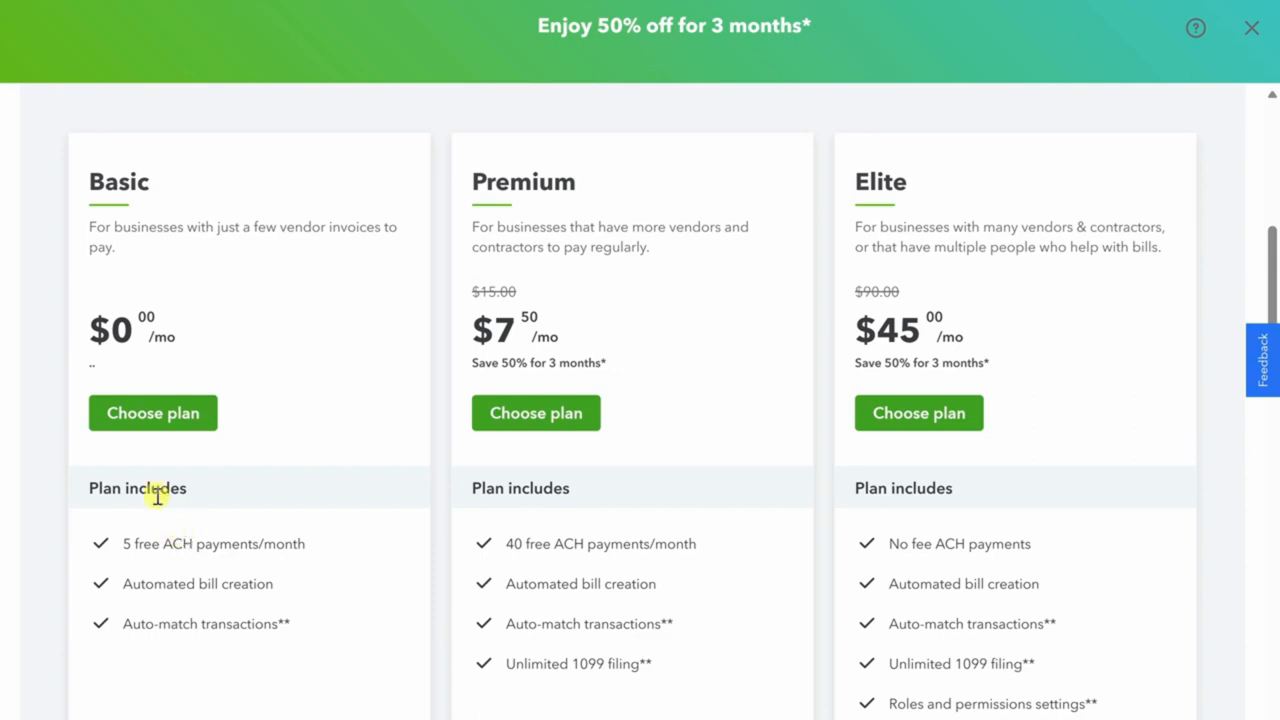
pyautogui.click(148, 418)
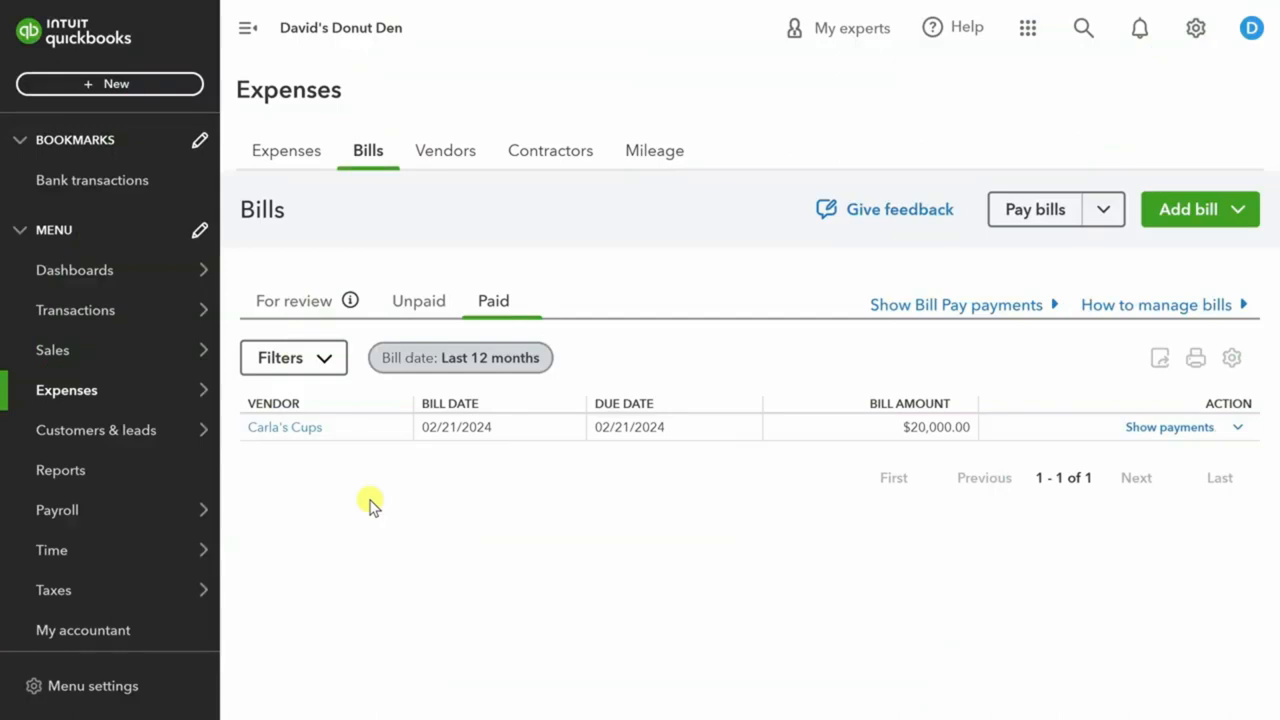
# Open the Sales tax page showing $53.03 owed to Washington State Department of Revenue.
pyautogui.moveTo(60, 590)
pyautogui.click(280, 598)
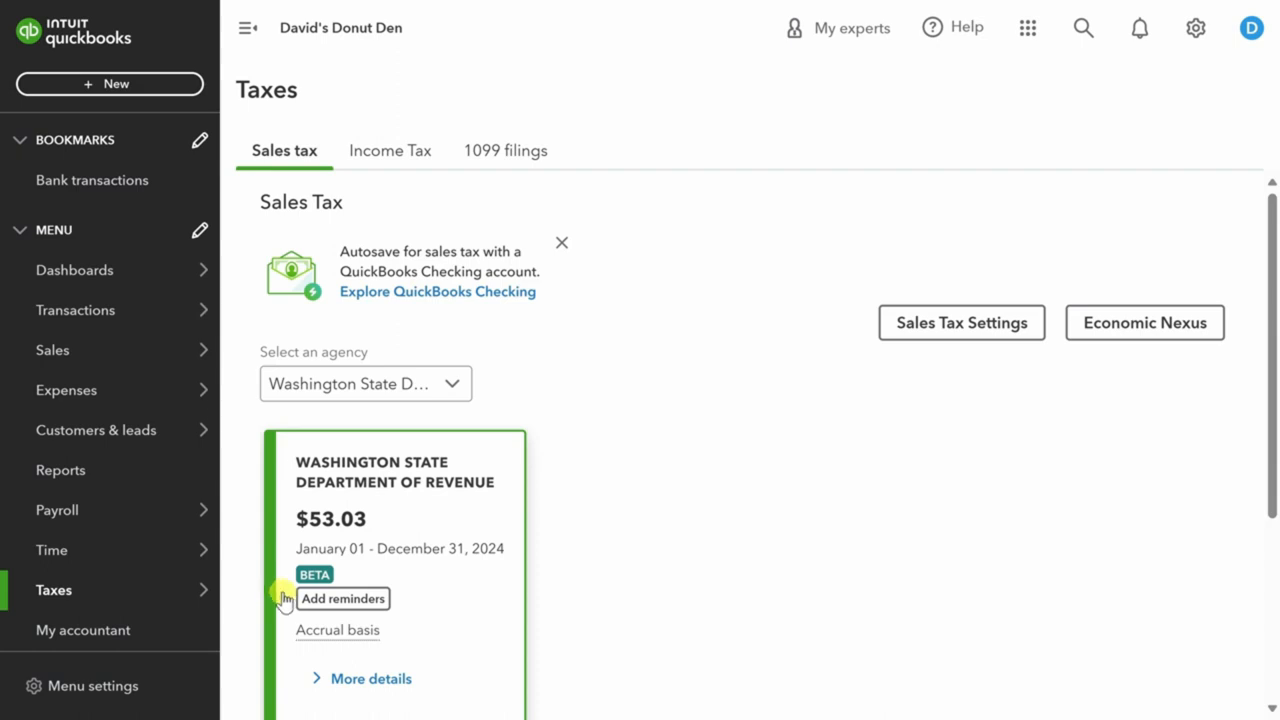
# Review the open $53.03 2024 sales tax return, then go to the Reports list.
pyautogui.scroll(-3, 283, 598)
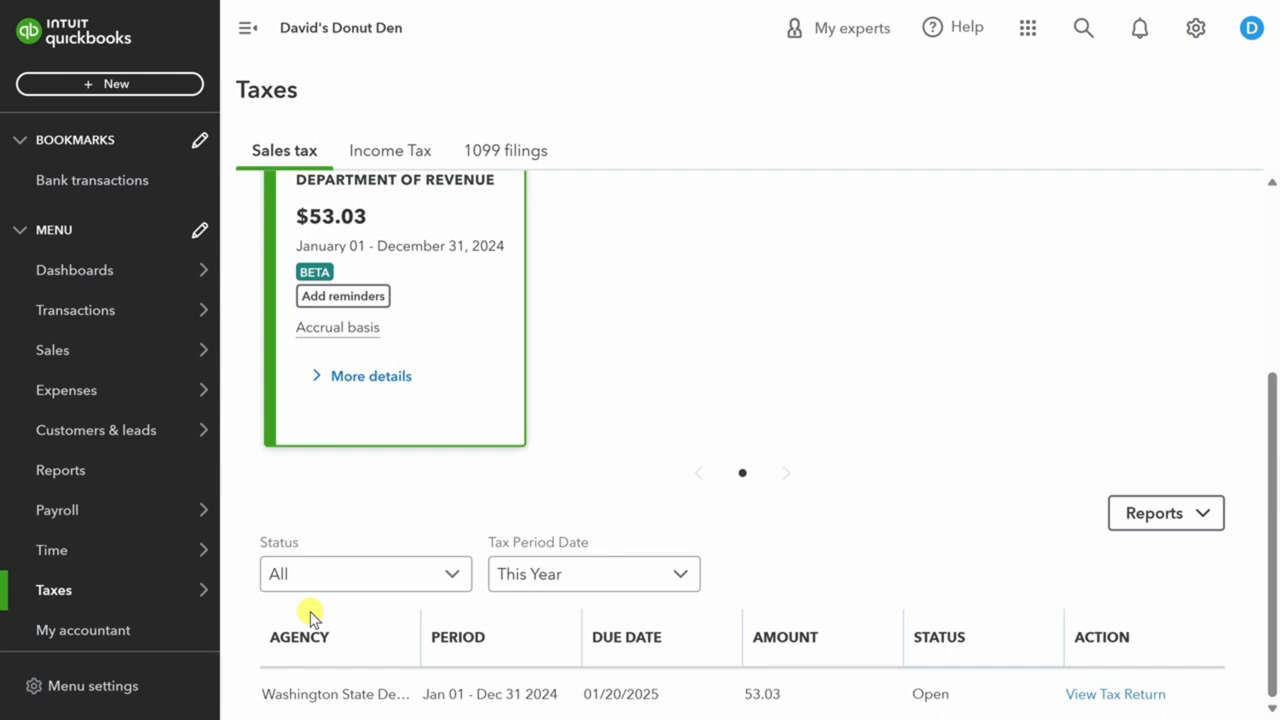
pyautogui.click(57, 472)
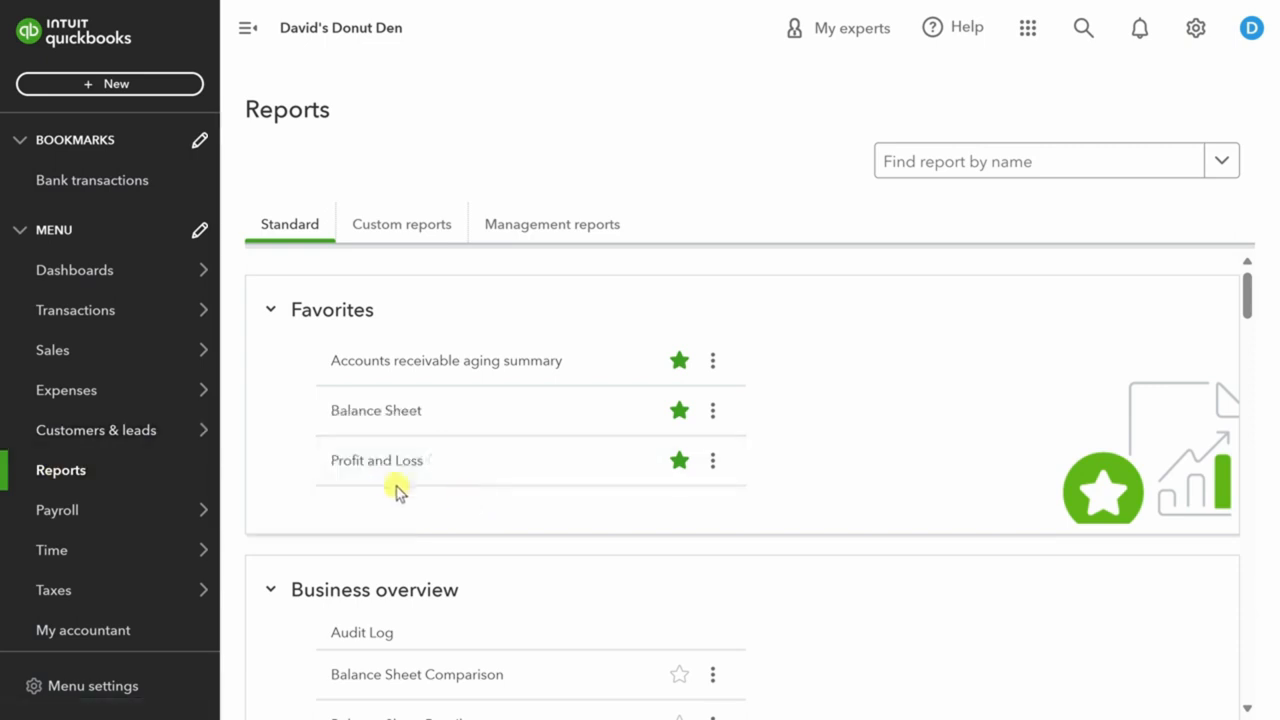
# Open the Profit and Loss report for January 1 - February 21, 2024, showing $400.00 net income.
pyautogui.click(377, 460)
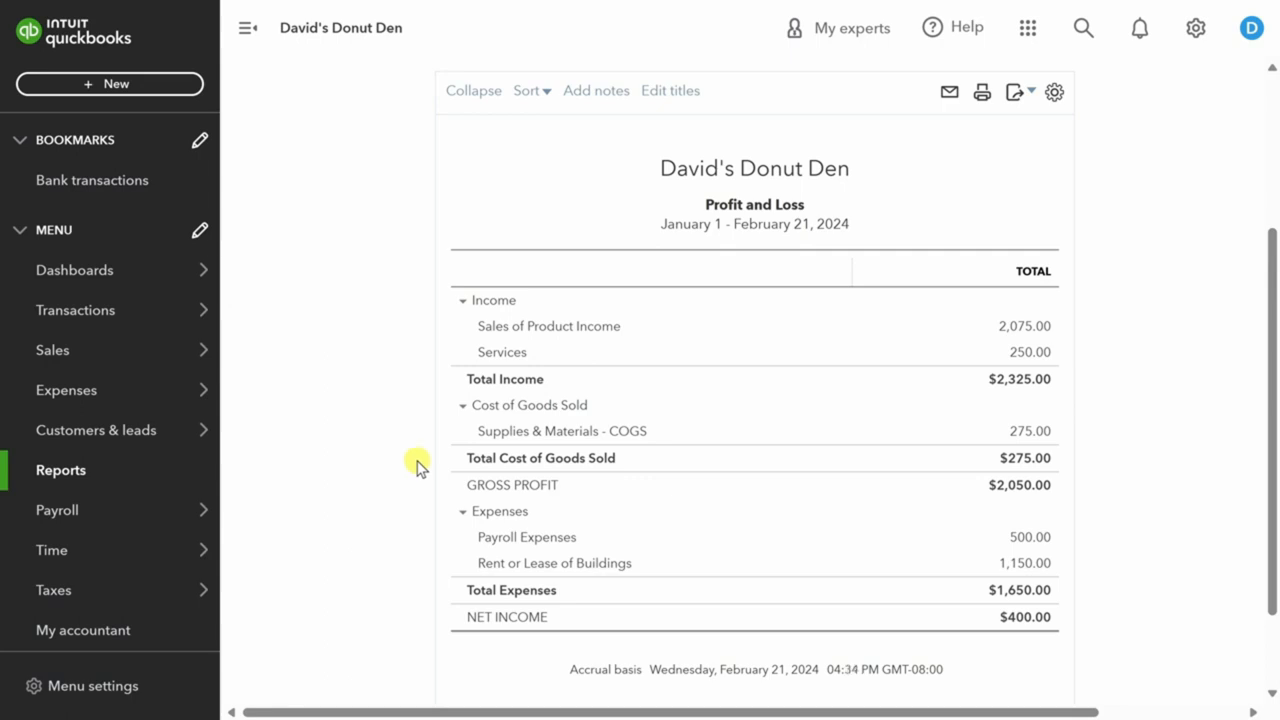
pyautogui.scroll(3, 418, 465)
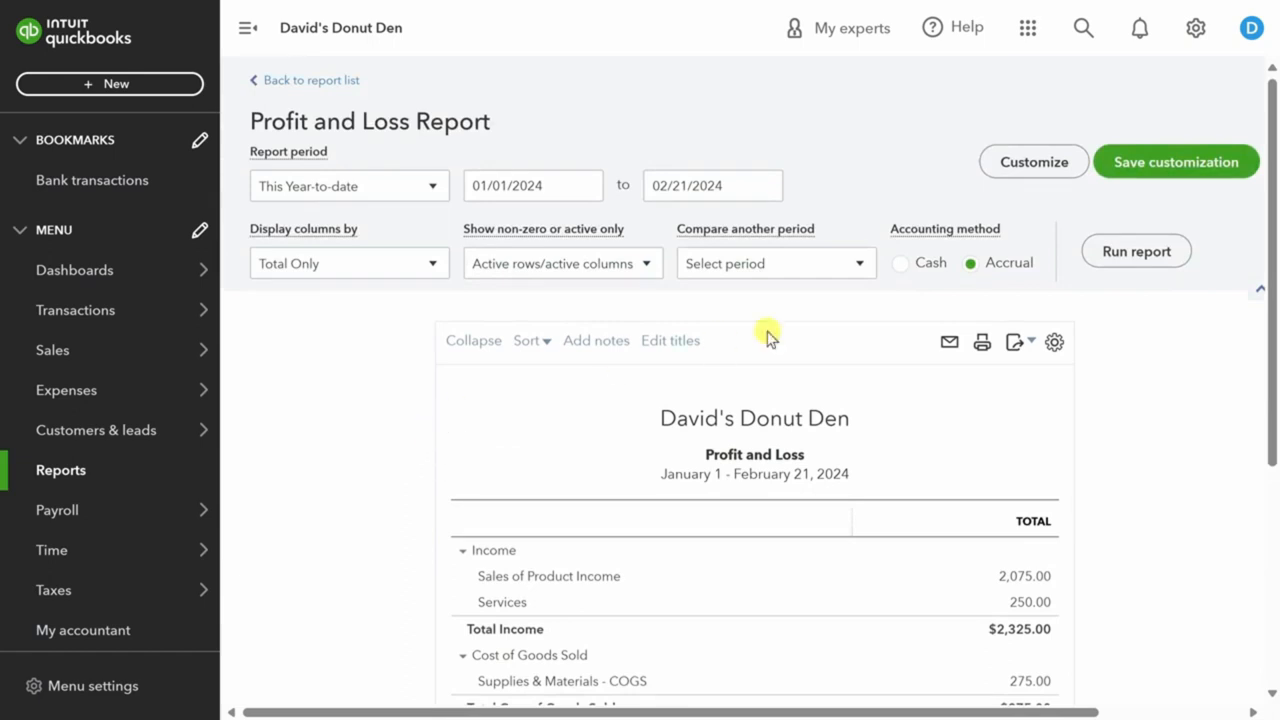
# Rerun Profit and Loss with a Previous year-to-date comparison column, then return to Reports.
pyautogui.click(860, 265)
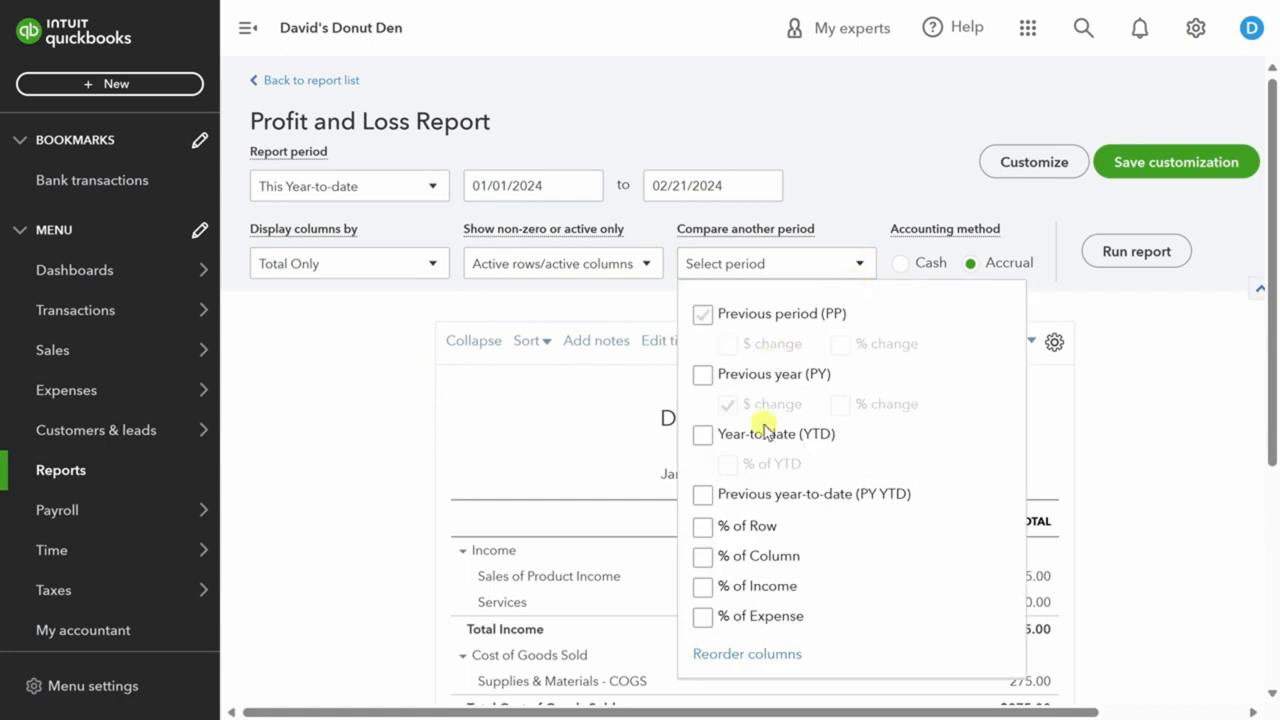
pyautogui.click(703, 496)
pyautogui.click(1140, 253)
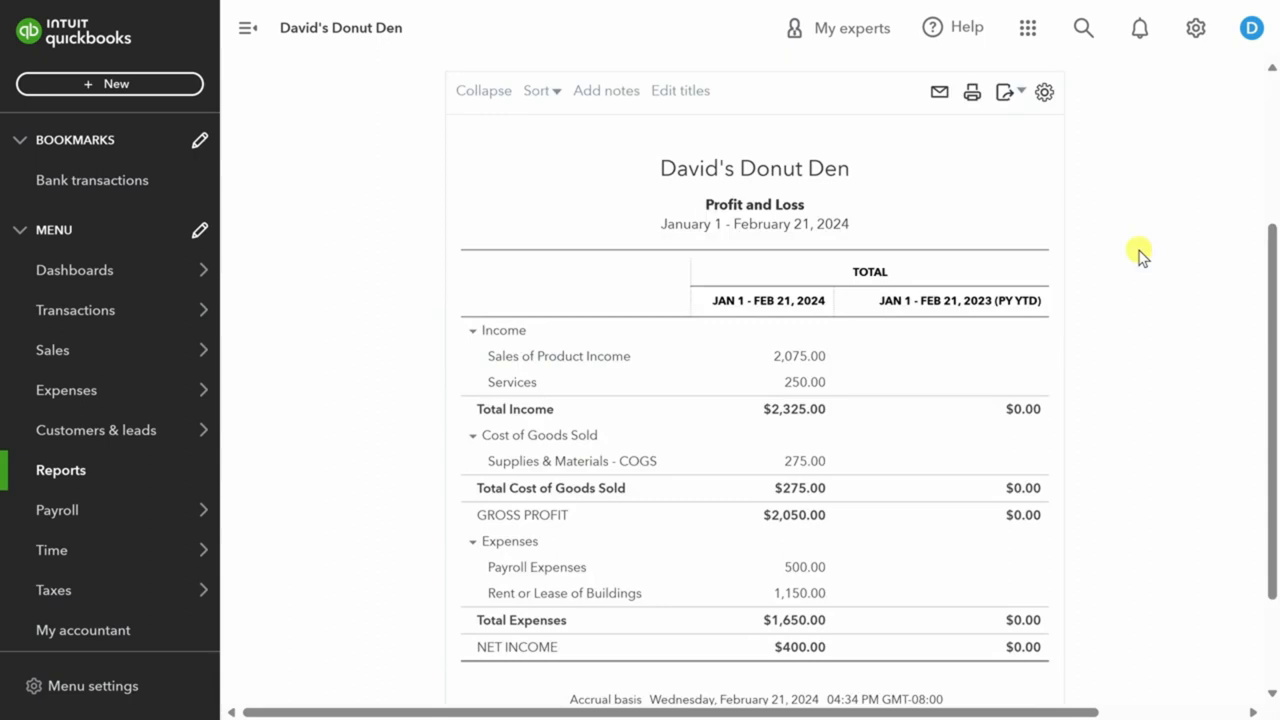
pyautogui.click(61, 472)
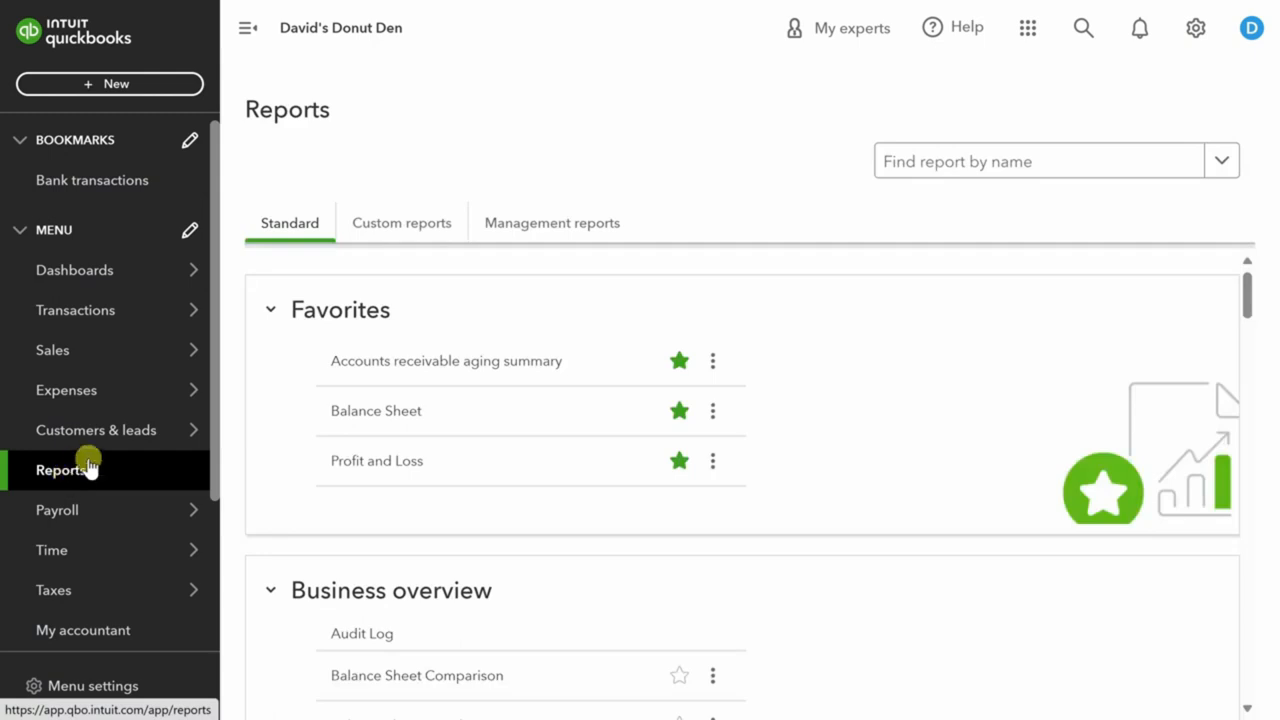
pyautogui.click(395, 428)
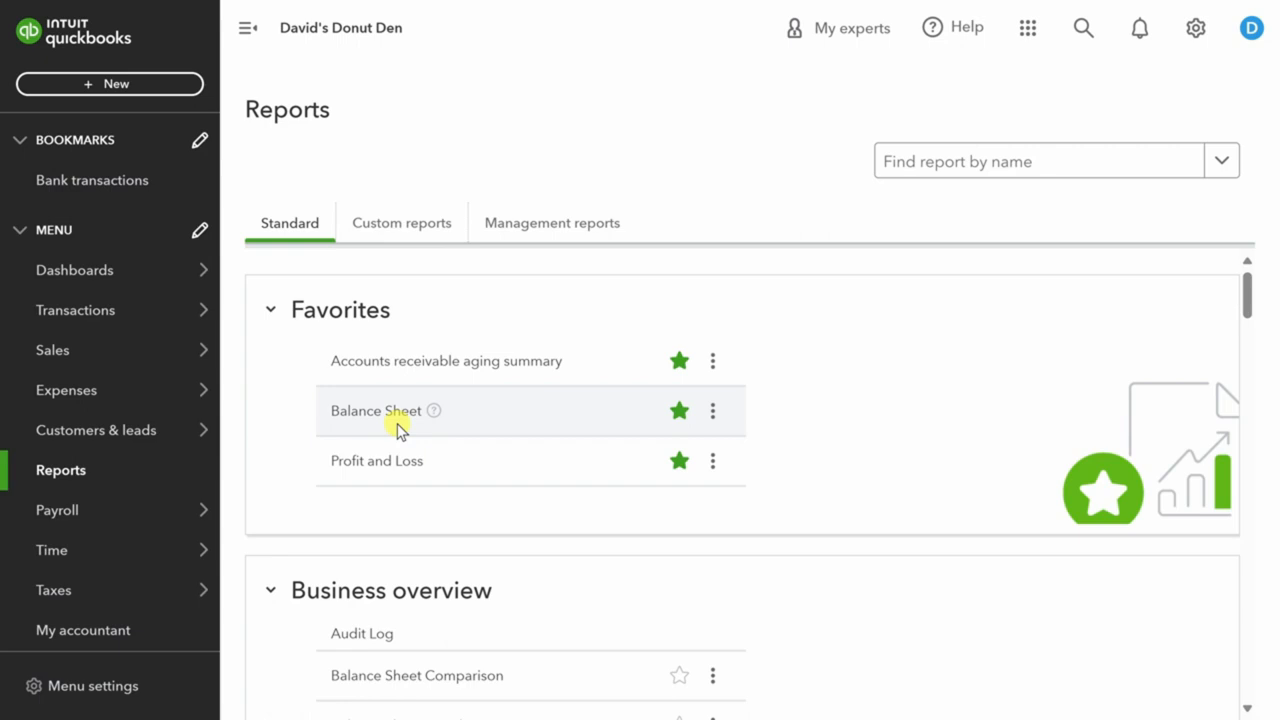
pyautogui.scroll(-15, 286, 471)
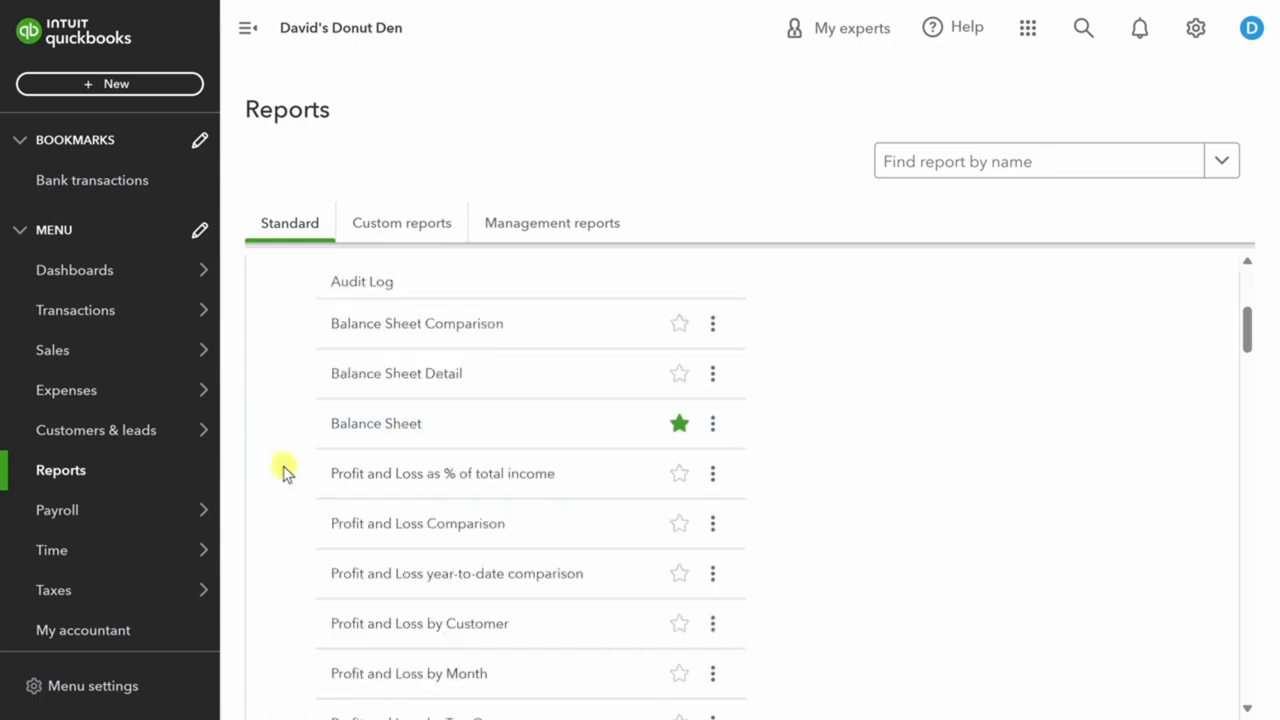
pyautogui.scroll(-3, 286, 471)
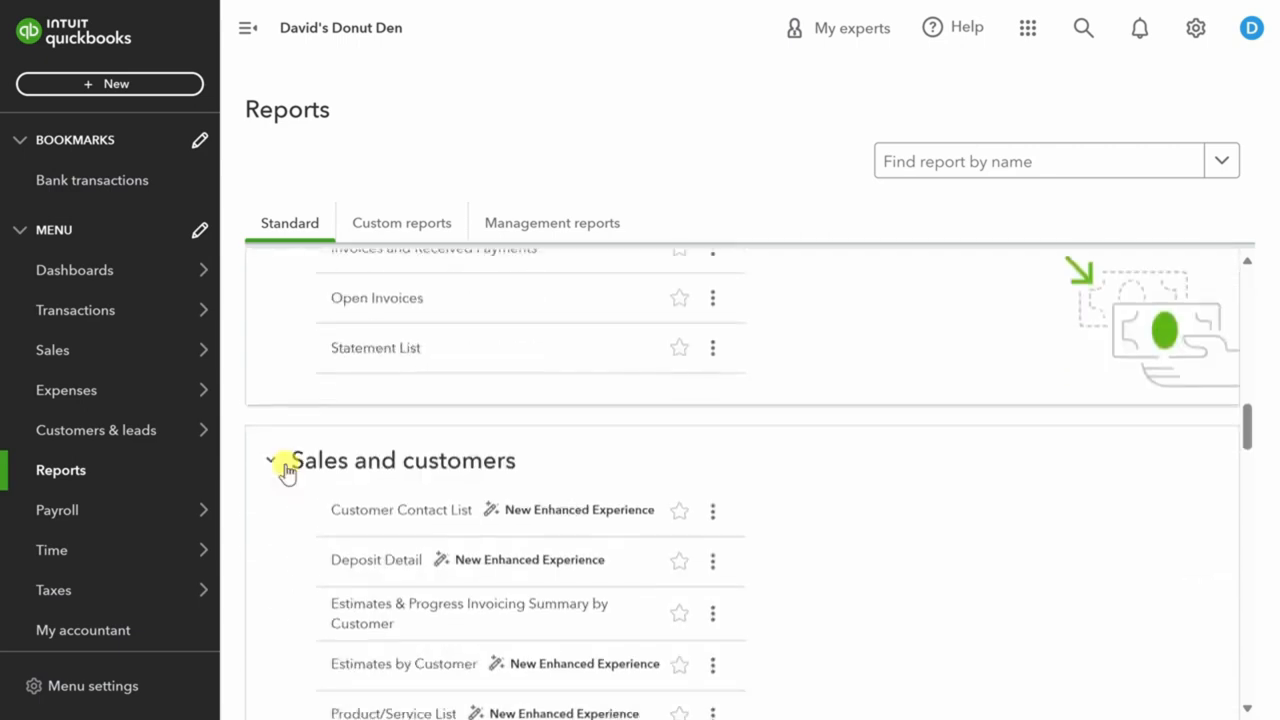
pyautogui.scroll(1, 286, 471)
pyautogui.scroll(-3, 288, 471)
pyautogui.scroll(-2, 288, 471)
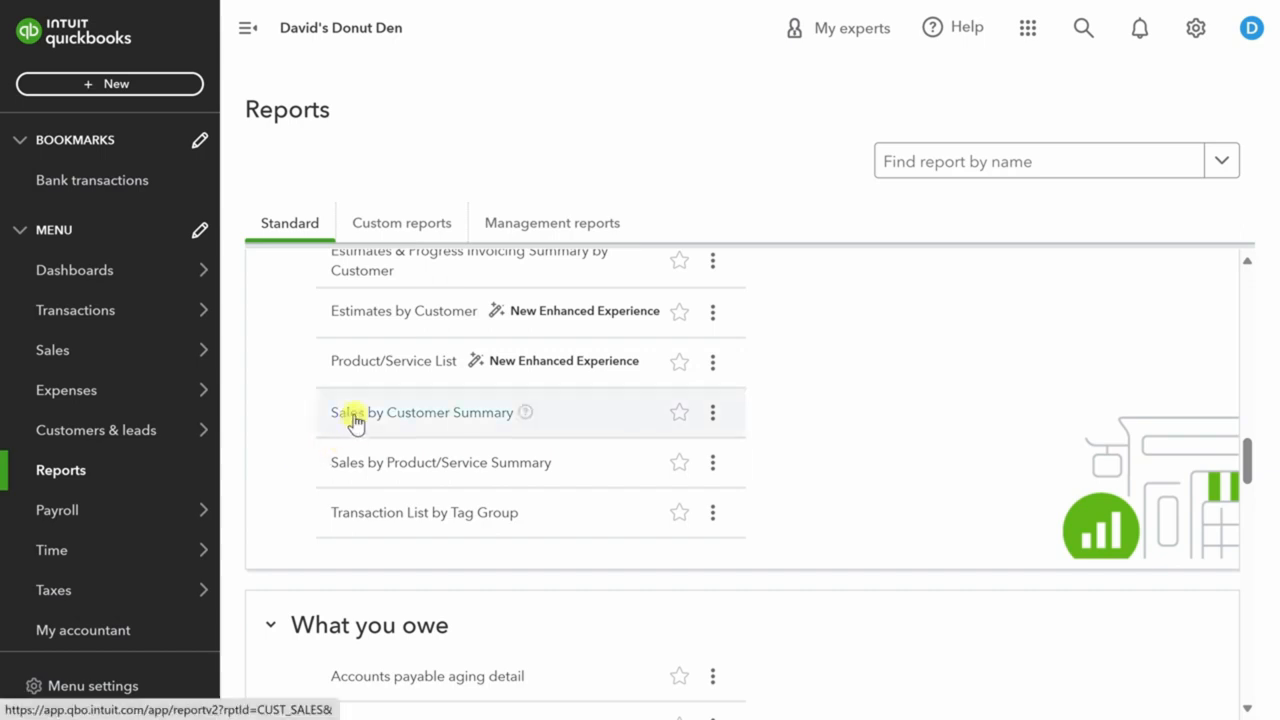
pyautogui.click(345, 468)
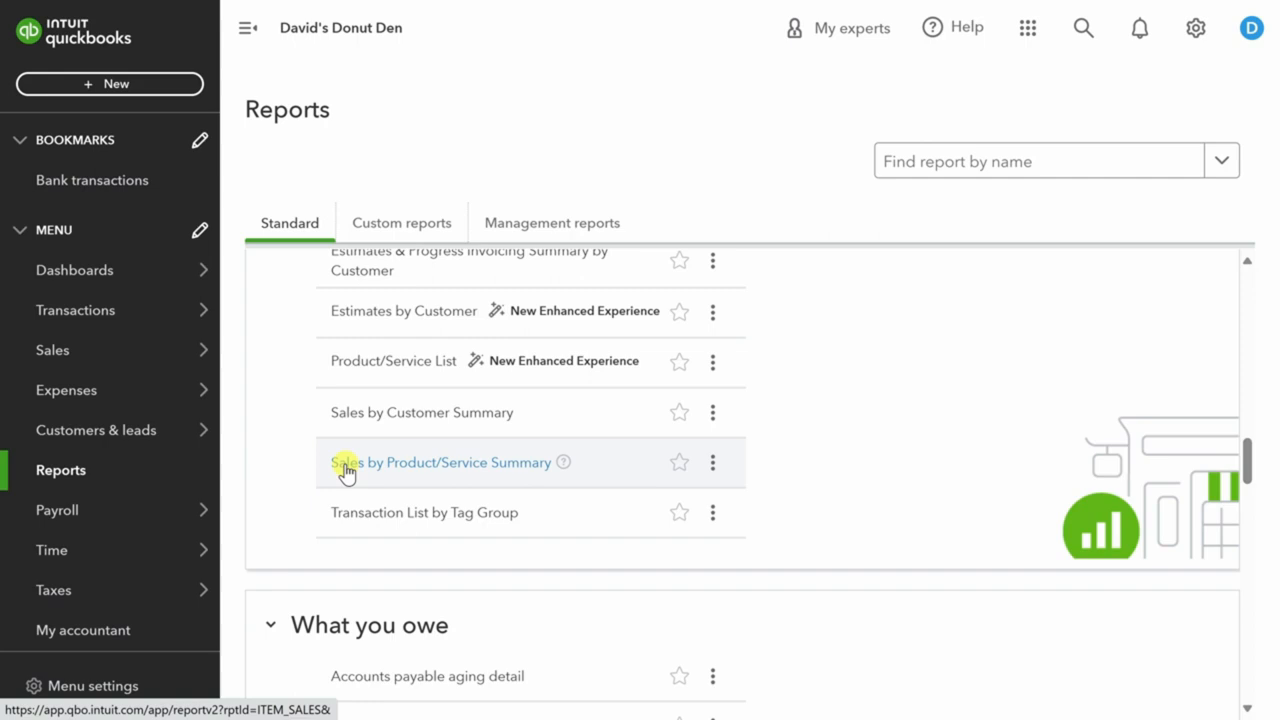
pyautogui.scroll(-4, 285, 495)
pyautogui.scroll(-5, 285, 495)
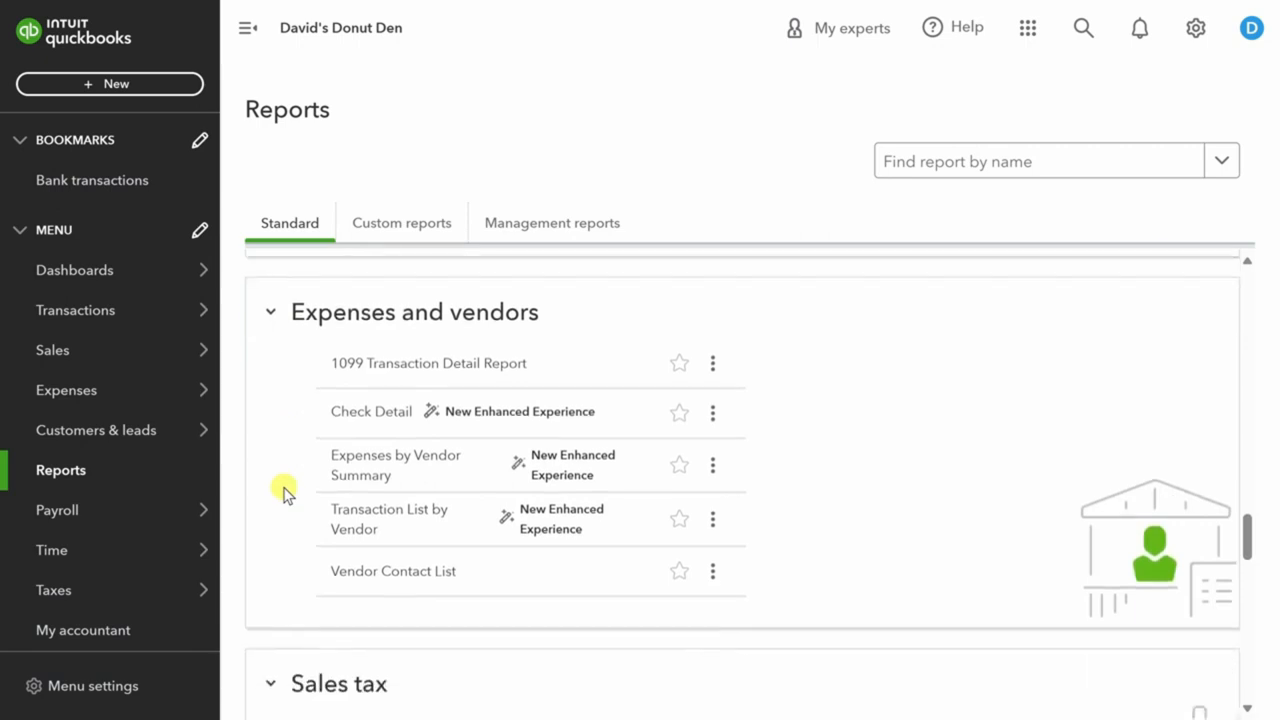